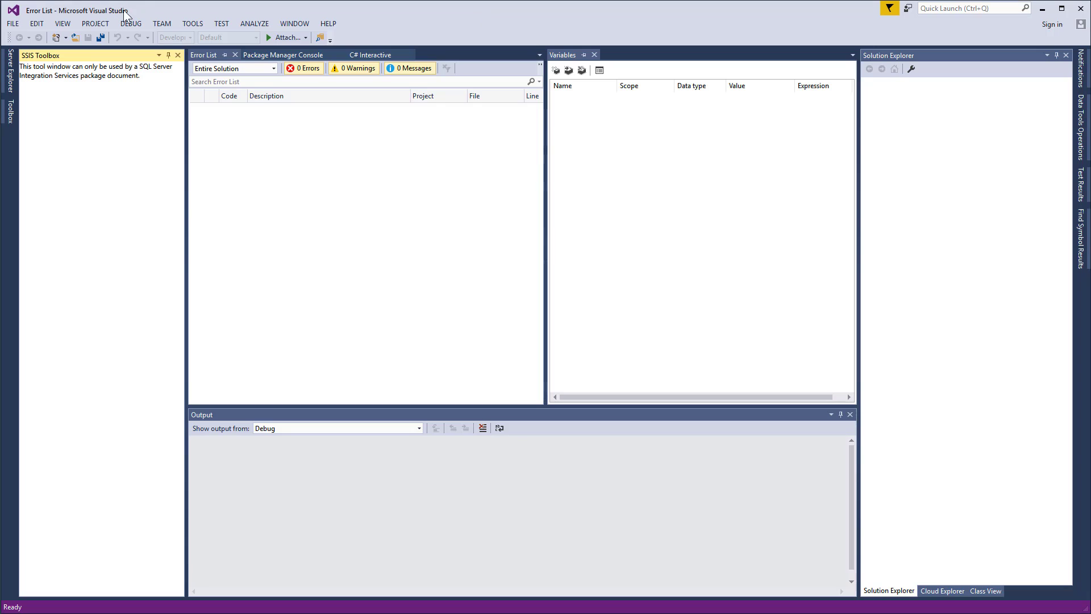
# Create a new Integration Services project under Business Intelligence.
pyautogui.click(13, 24)
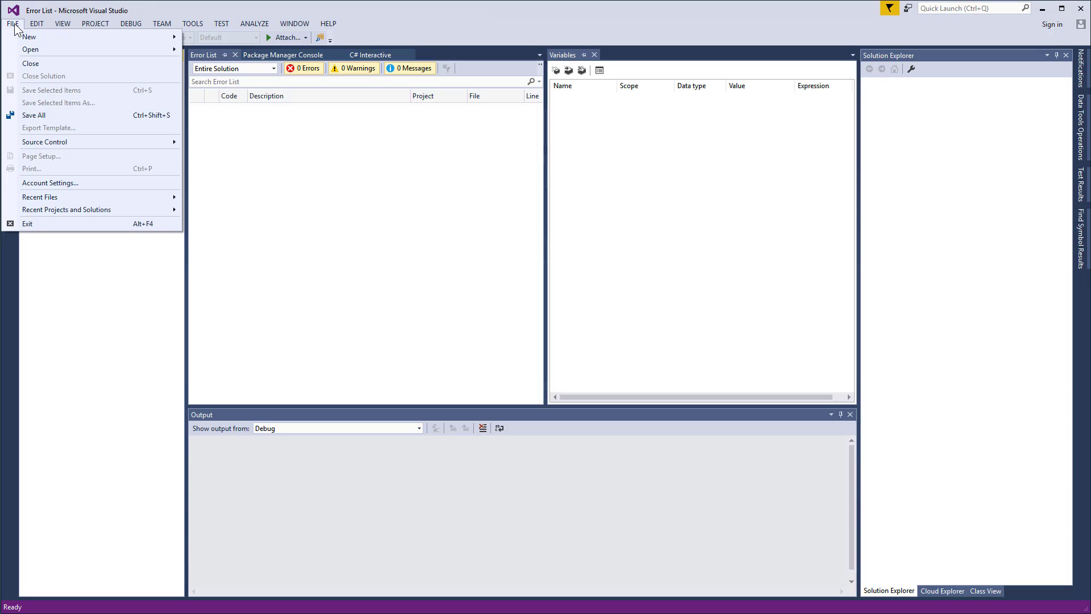
pyautogui.moveTo(30, 37)
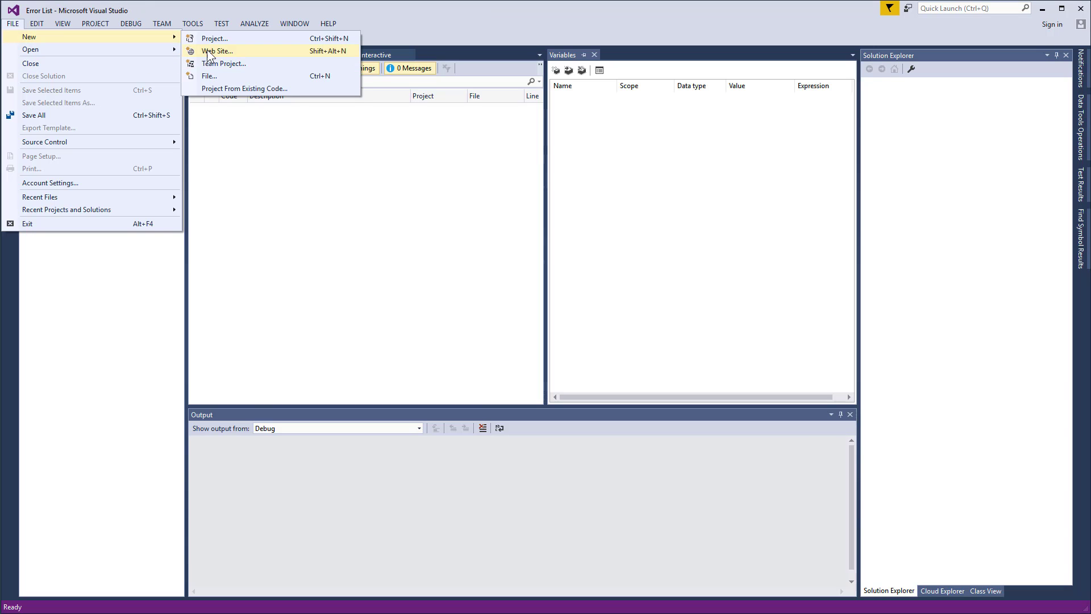
pyautogui.click(223, 40)
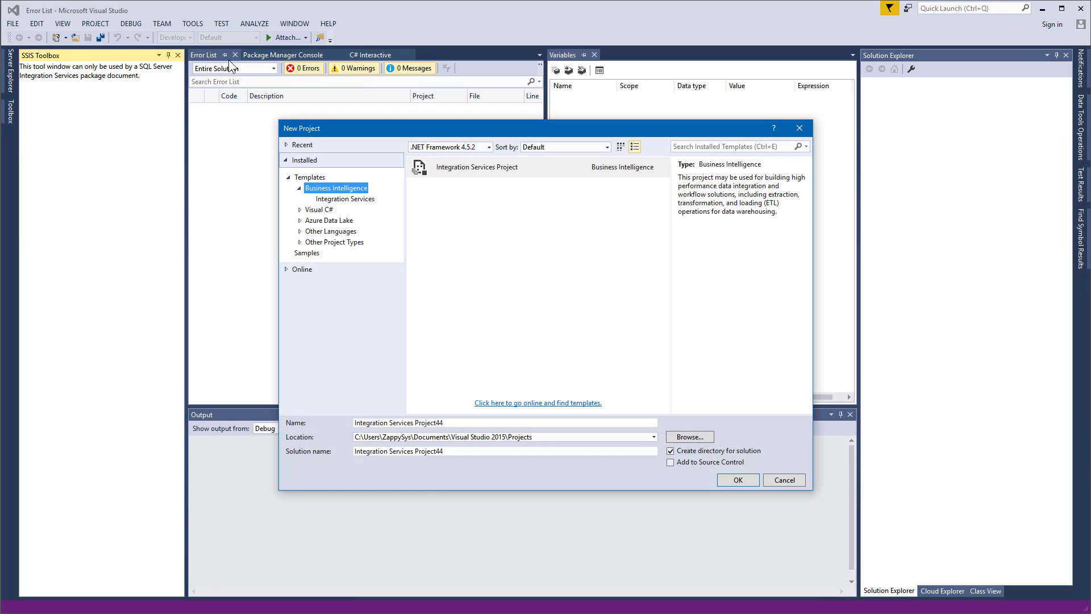
pyautogui.click(480, 169)
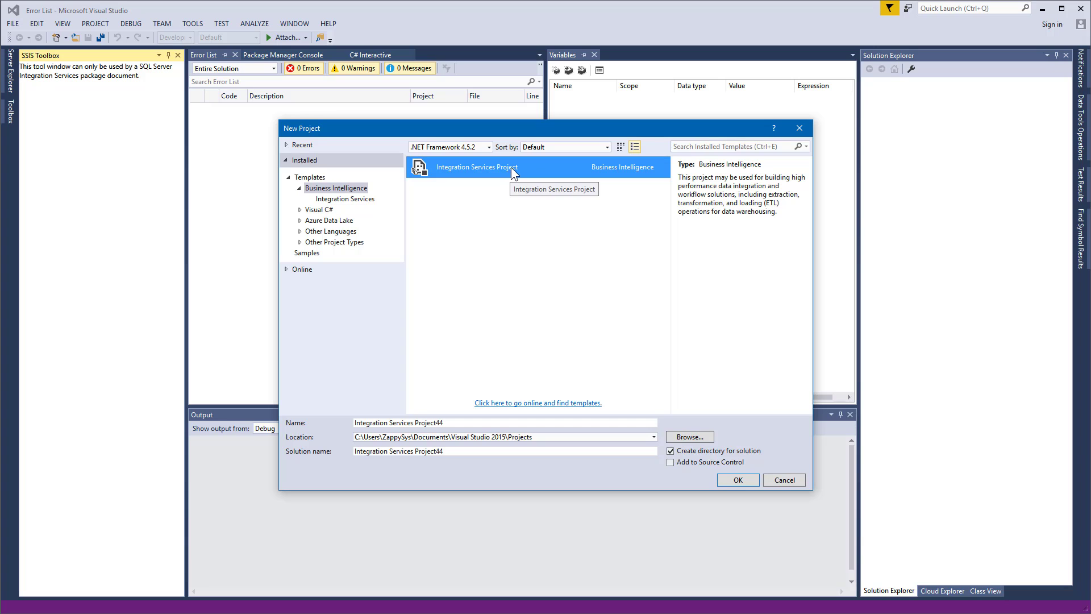
pyautogui.click(738, 478)
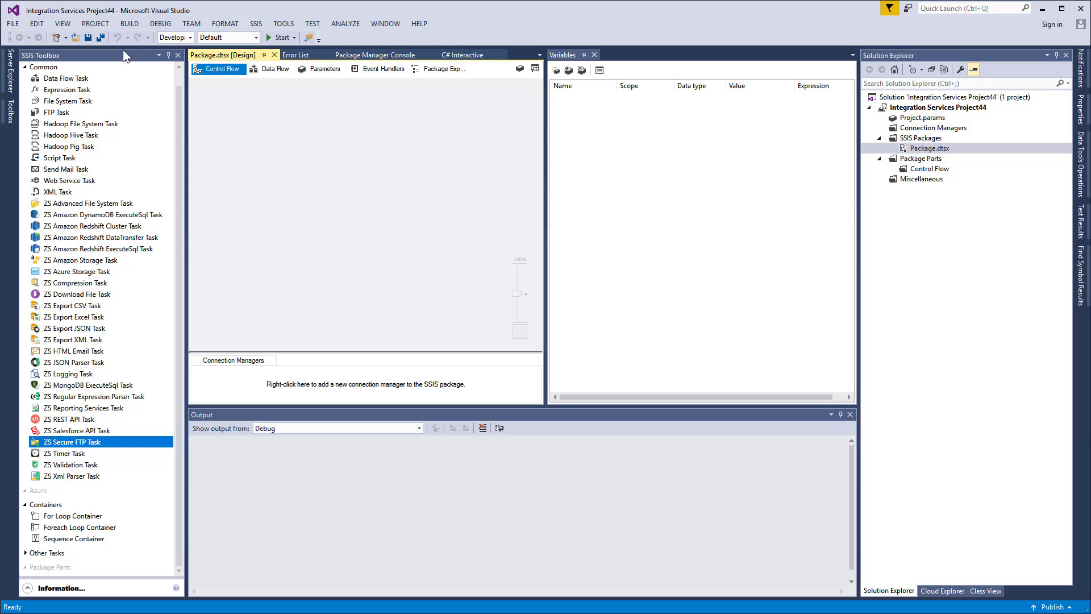
# Place a ZS Secure FTP Task on the control flow and keep Download FTP server file(s) as its storage action.
pyautogui.click(84, 53)
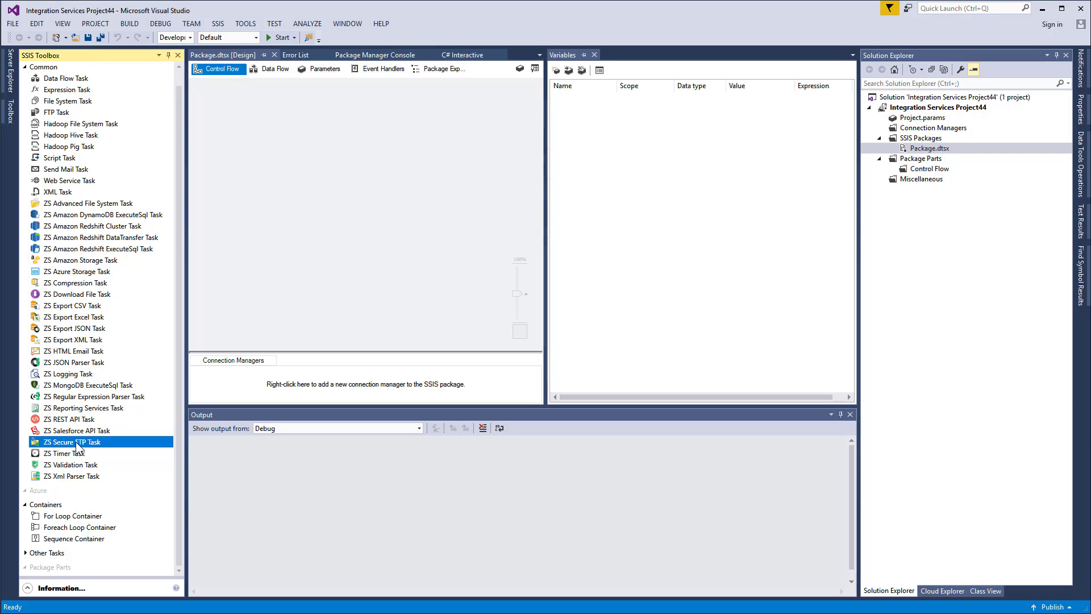
pyautogui.moveTo(82, 445)
pyautogui.mouseDown()
pyautogui.moveTo(319, 122)
pyautogui.moveTo(355, 108)
pyautogui.mouseUp()
pyautogui.rightClick(372, 108)
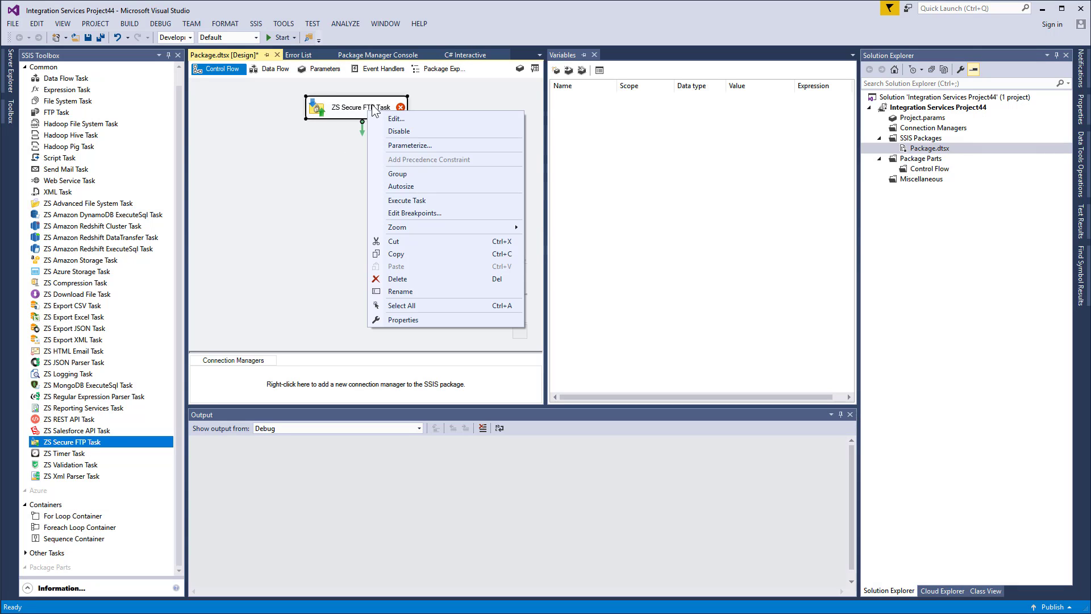
pyautogui.click(406, 118)
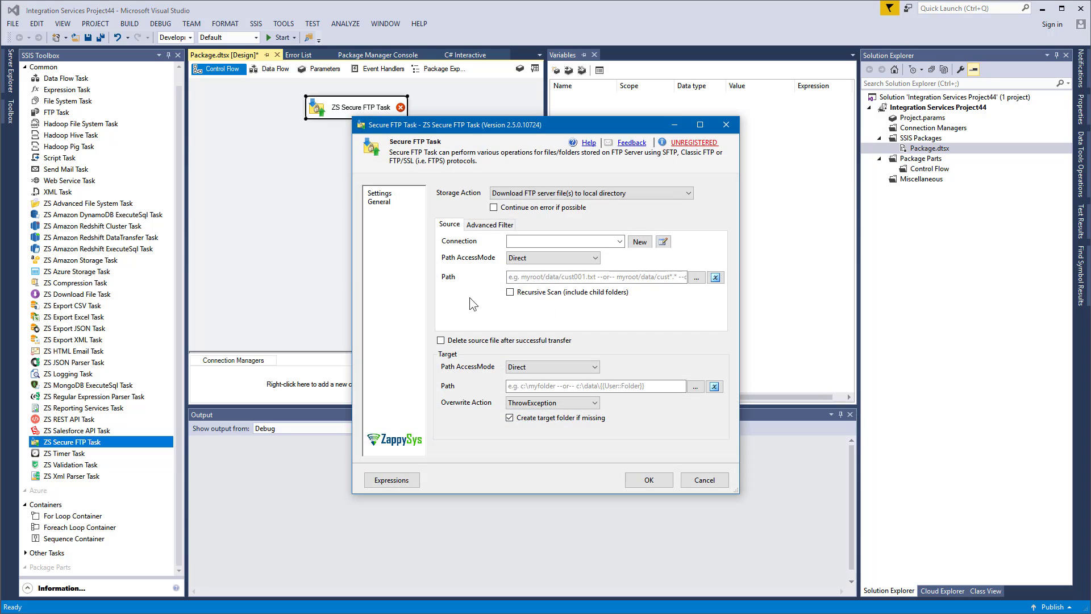
pyautogui.click(530, 193)
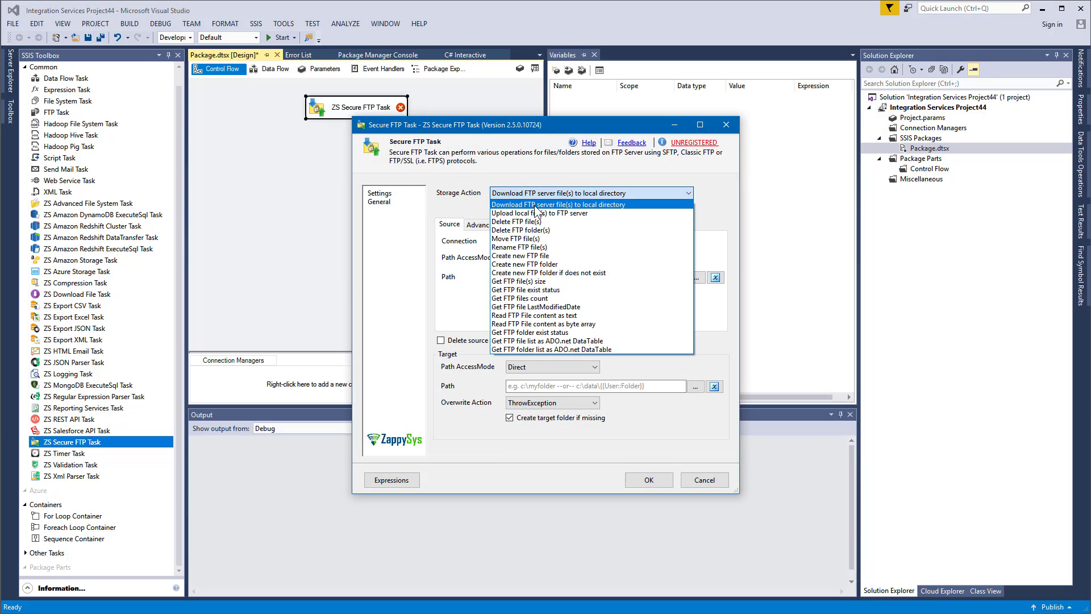
pyautogui.click(528, 205)
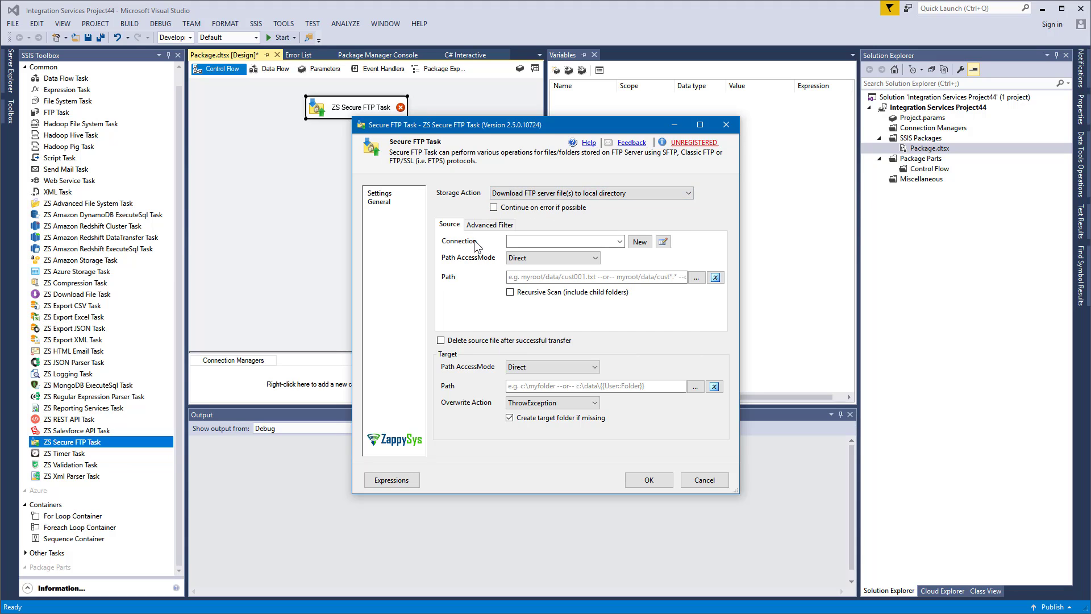
# Create an SFTP connection to localhost with user and password, test it, and assign it to the task.
pyautogui.click(640, 242)
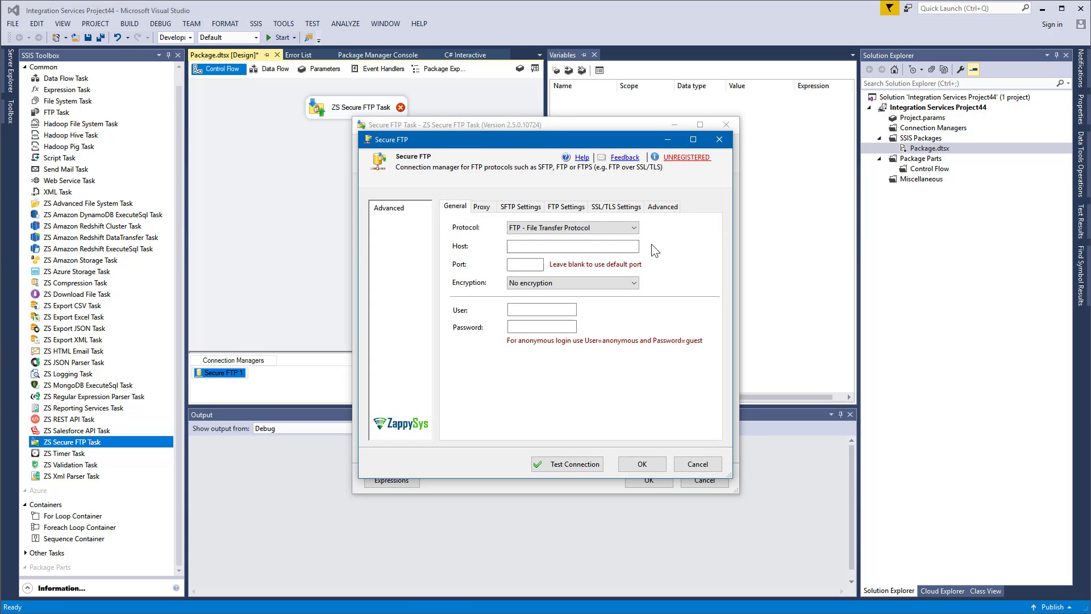
pyautogui.click(530, 227)
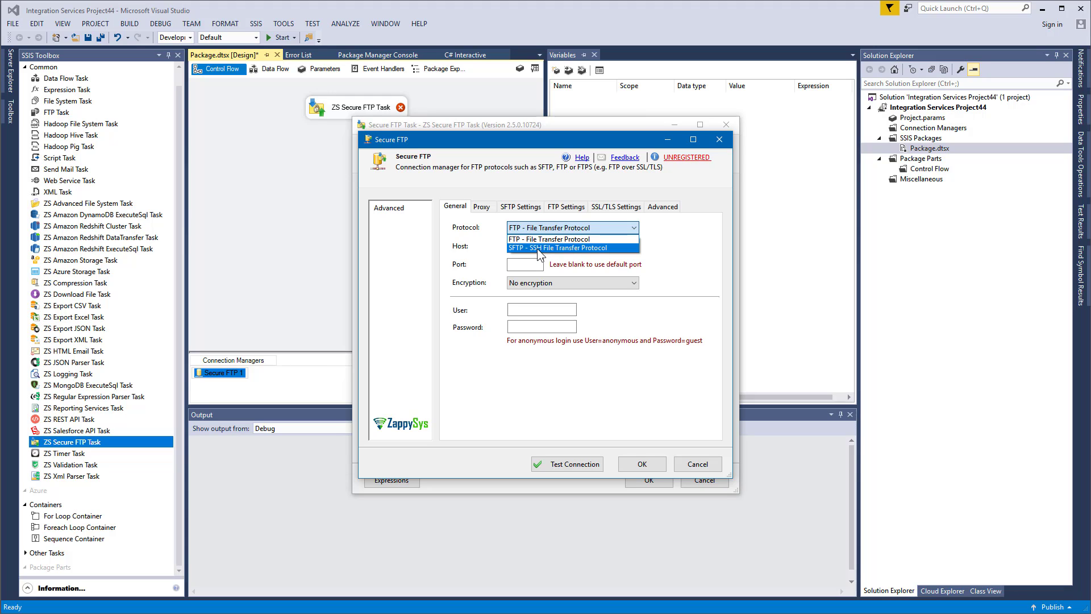
pyautogui.click(536, 247)
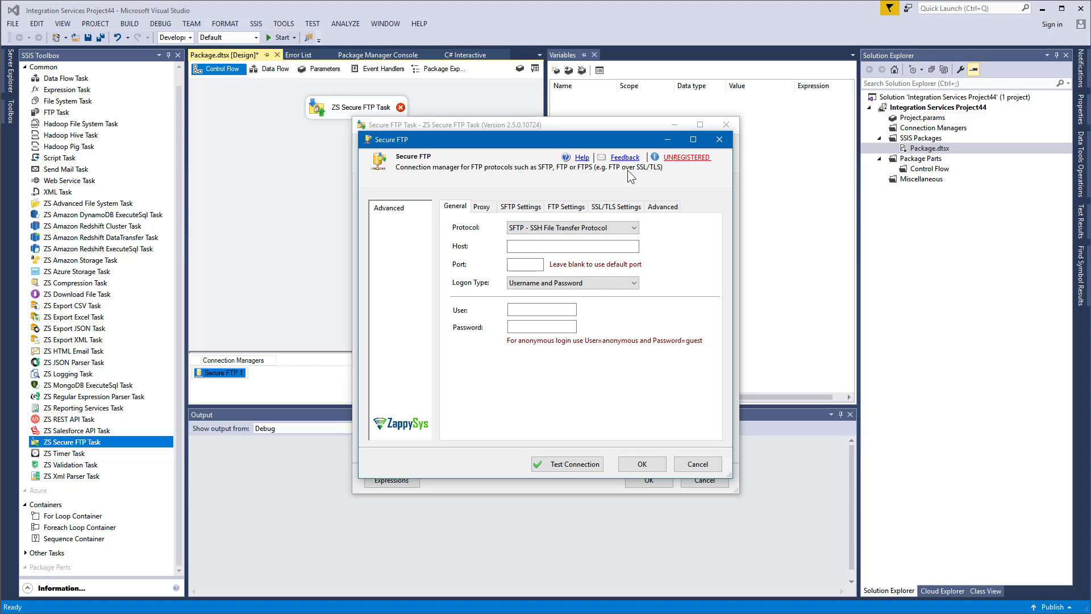
pyautogui.click(530, 243)
pyautogui.write('localhost')
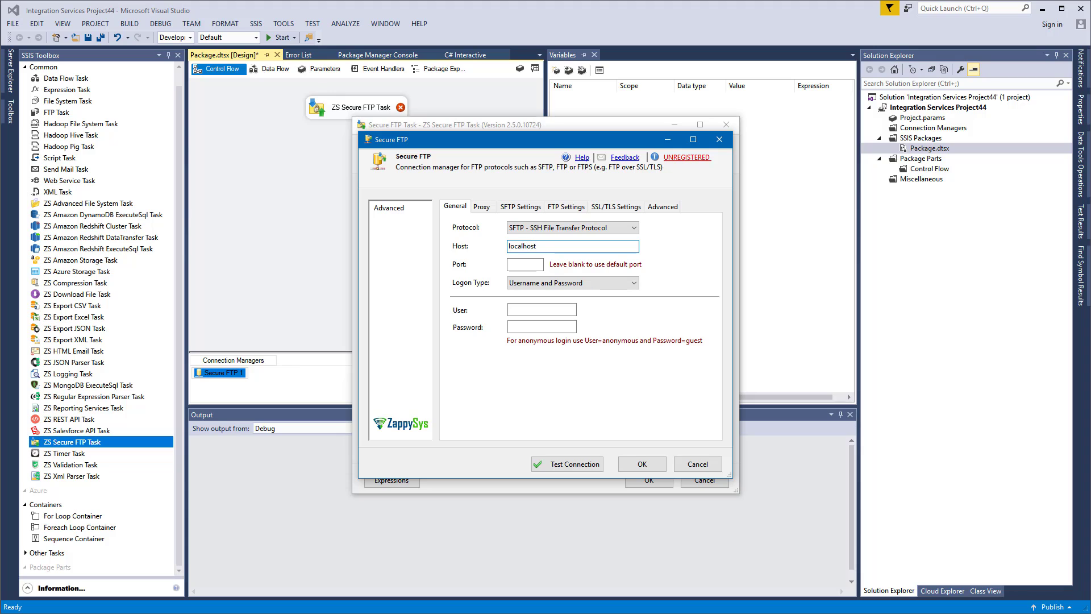
pyautogui.click(547, 309)
pyautogui.write('user')
pyautogui.press('Tab')
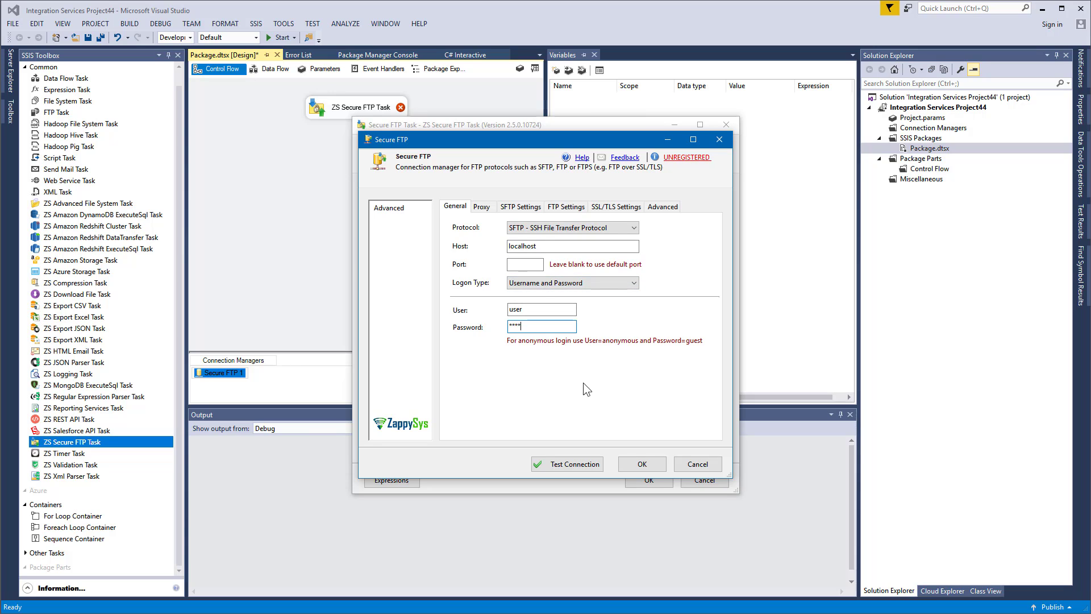
pyautogui.click(539, 464)
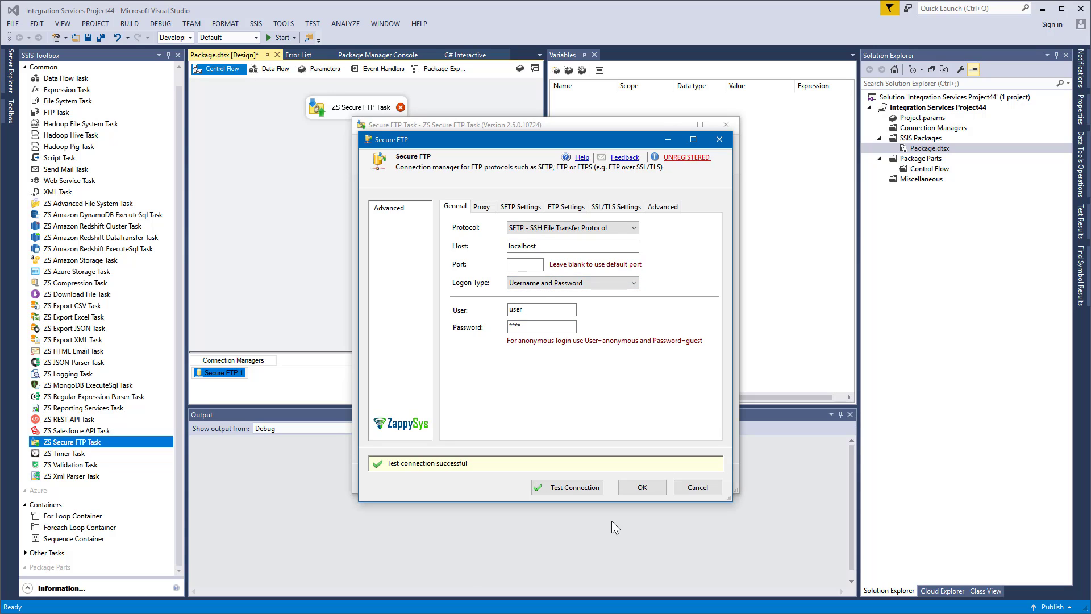
pyautogui.click(637, 485)
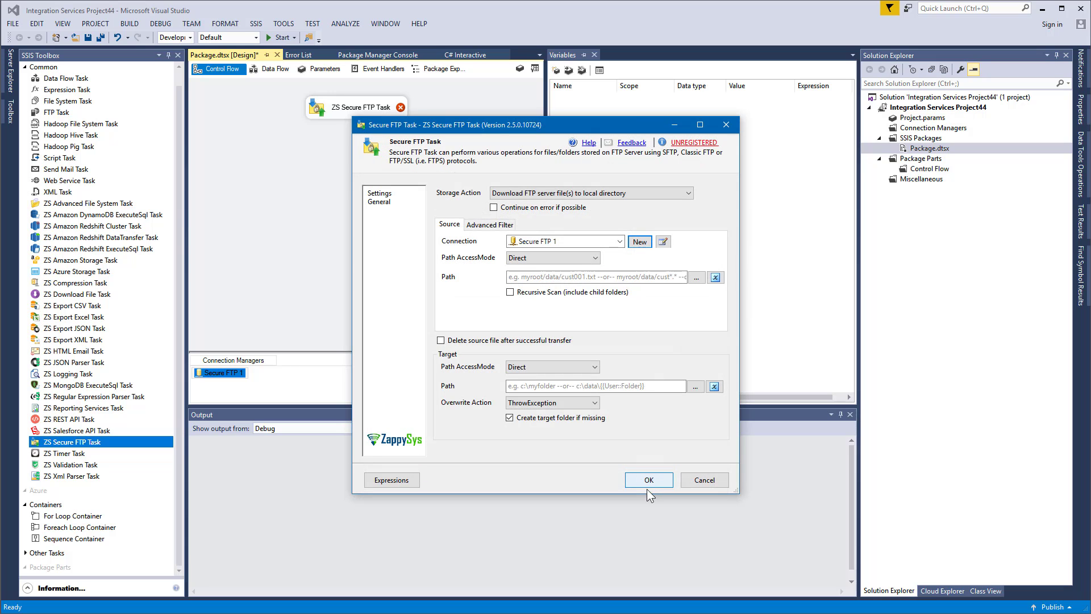
# Browse the server's Out folder and pick incoming-invoice-2017-07-21.csv as the source path.
pyautogui.click(525, 278)
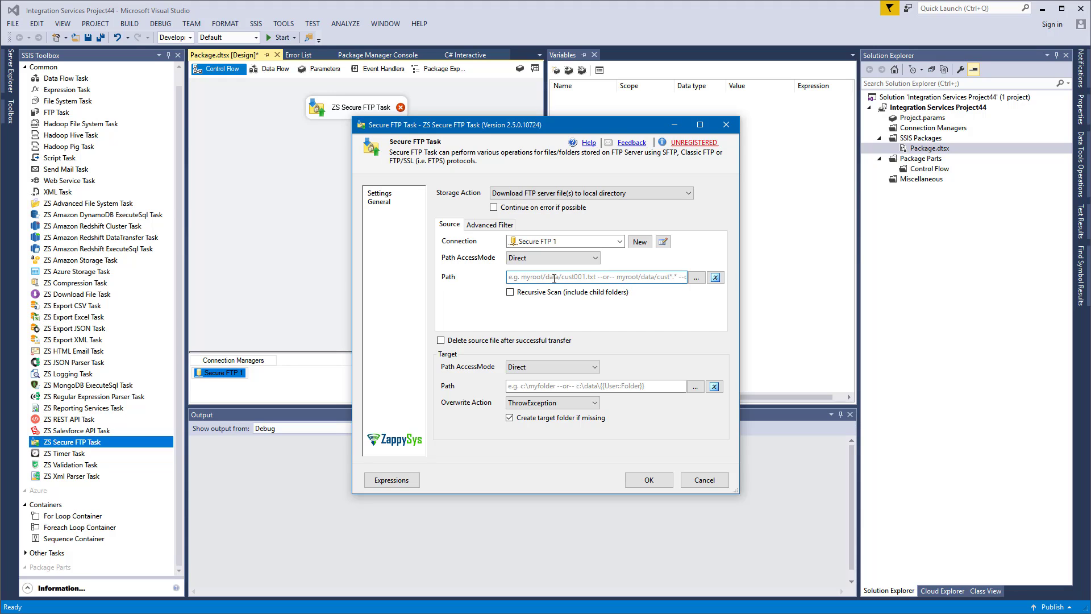
pyautogui.click(697, 277)
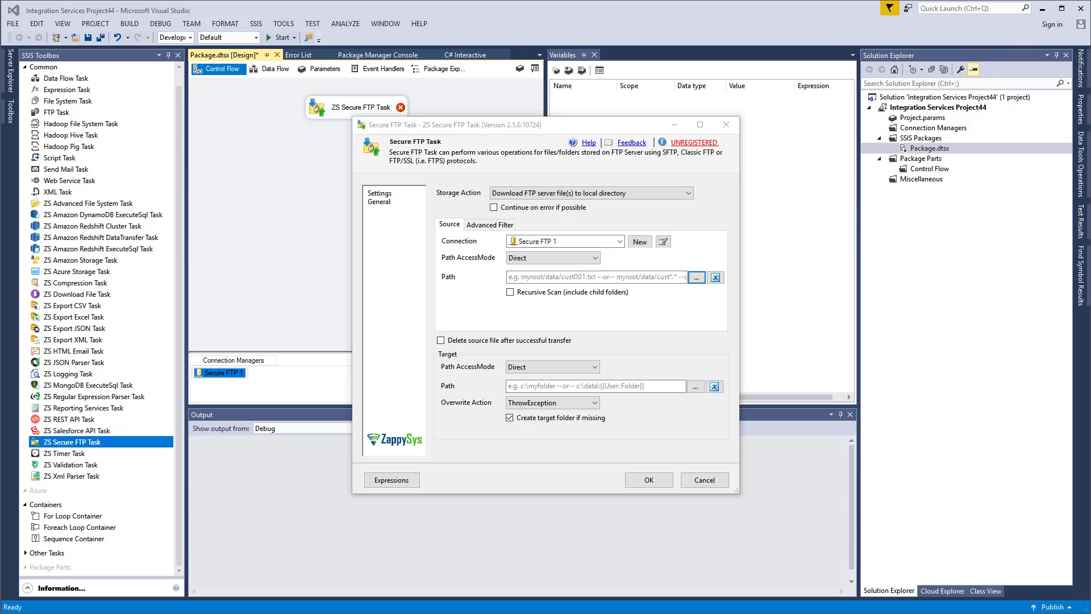
pyautogui.click(435, 359)
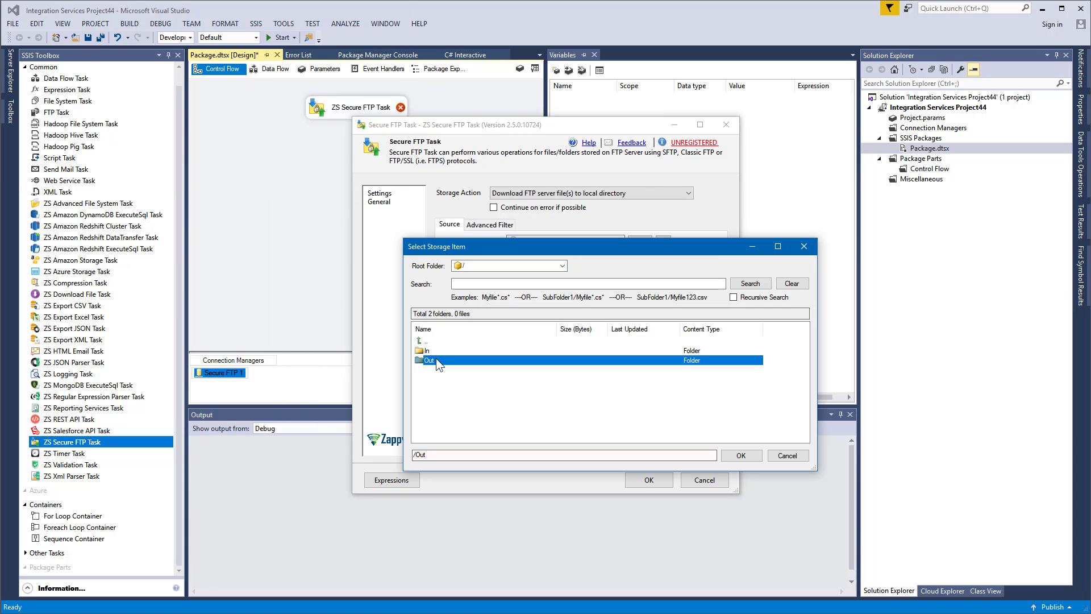
pyautogui.doubleClick(436, 359)
pyautogui.click(480, 361)
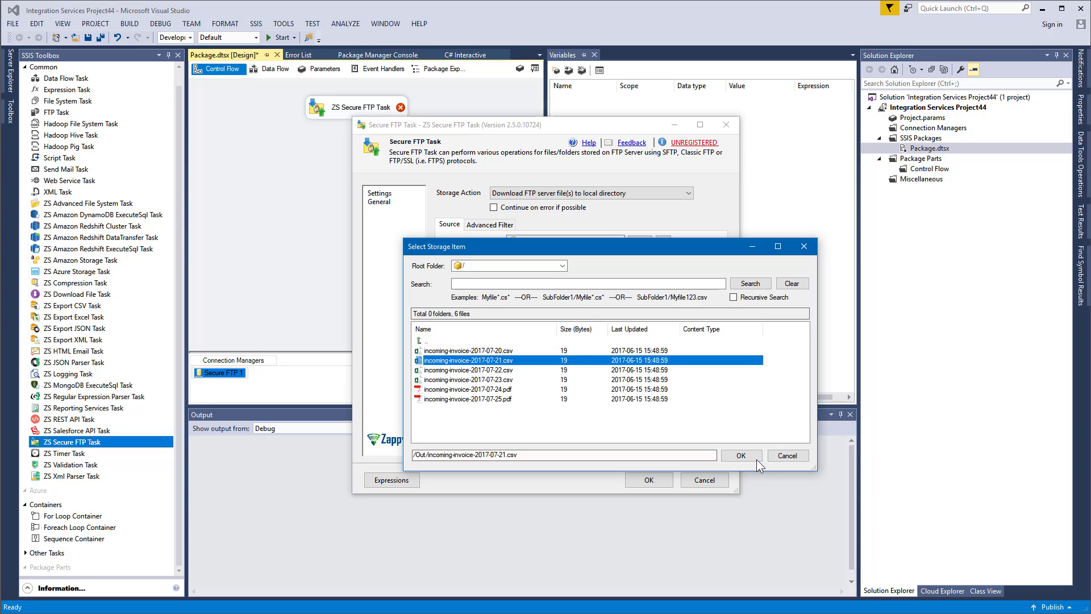
pyautogui.click(740, 455)
# Change the source path to /Out/* and enable Recursive Scan.
pyautogui.click(544, 274)
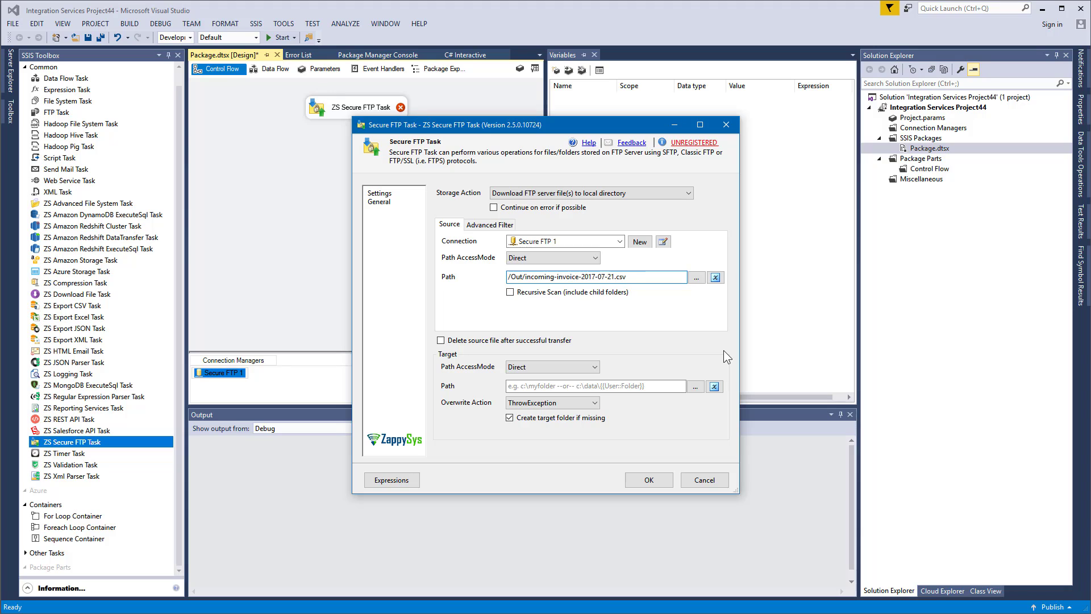
pyautogui.hotkey('shift', 'End')
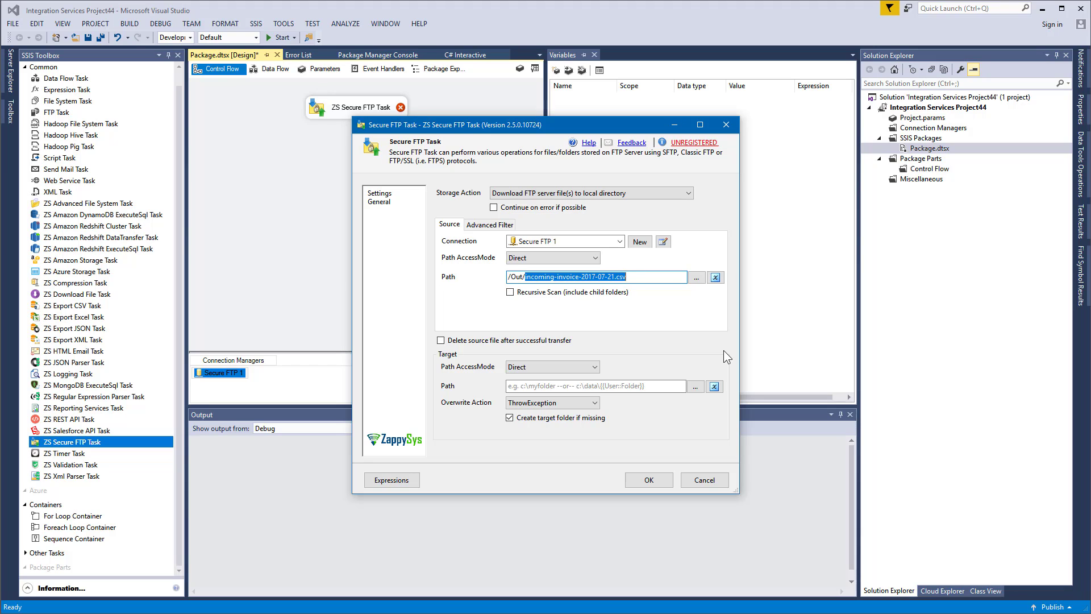
pyautogui.write('*')
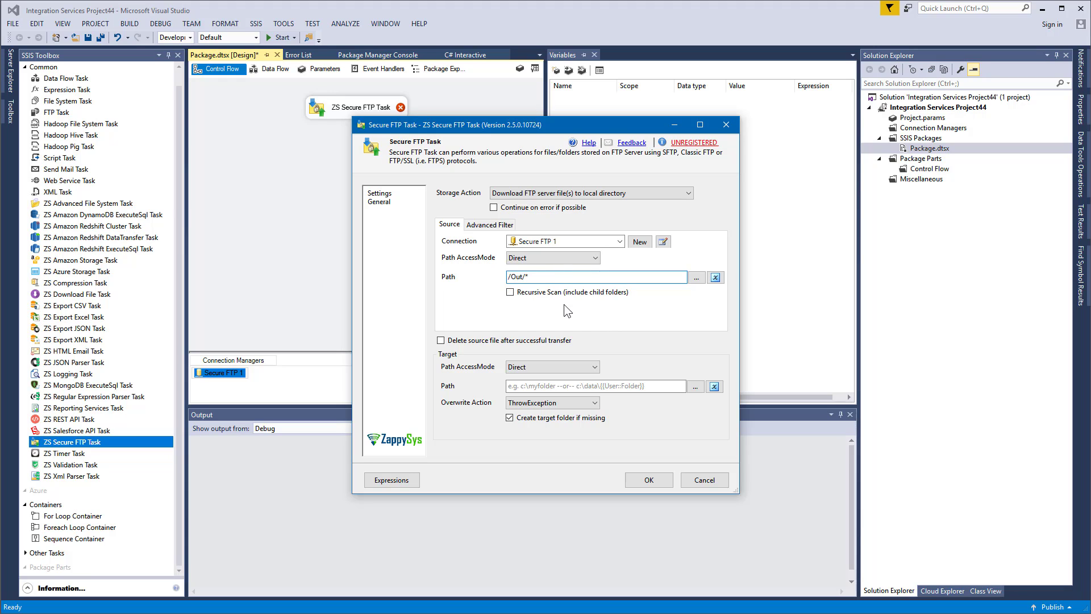
pyautogui.click(546, 294)
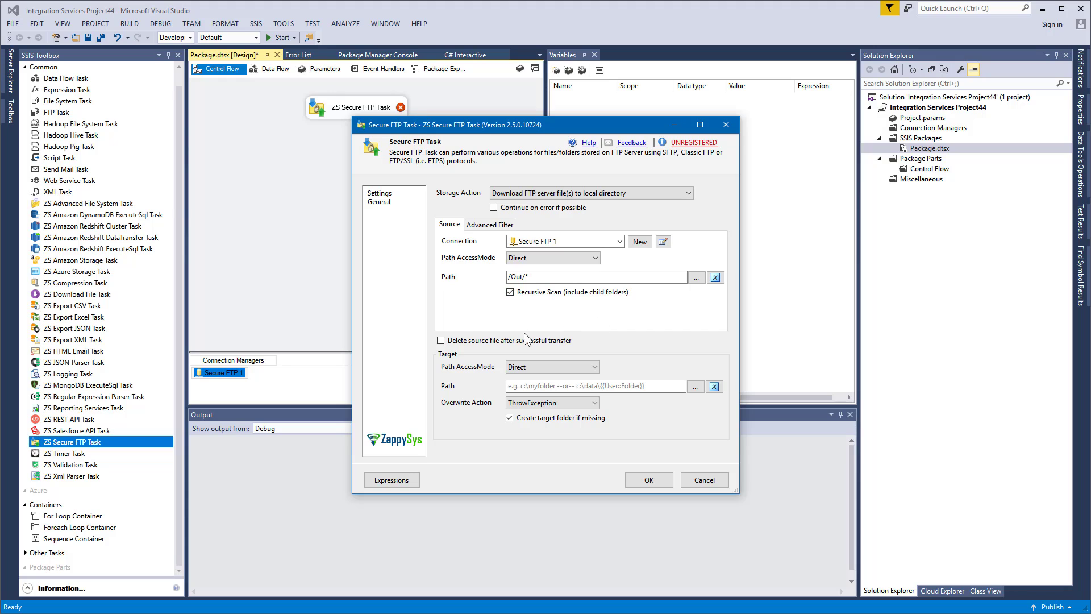
pyautogui.click(546, 385)
pyautogui.write('C:\\Z')
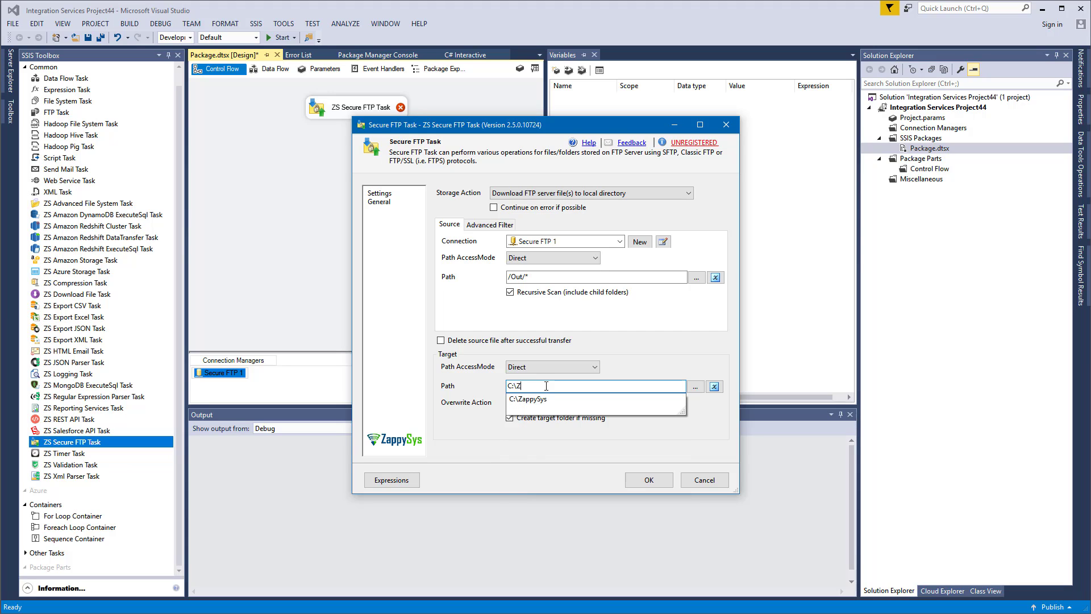
pyautogui.write('appySys')
# Set the target folder to C:\ZappySys and save the task settings.
pyautogui.press('Down')
pyautogui.press('Return')
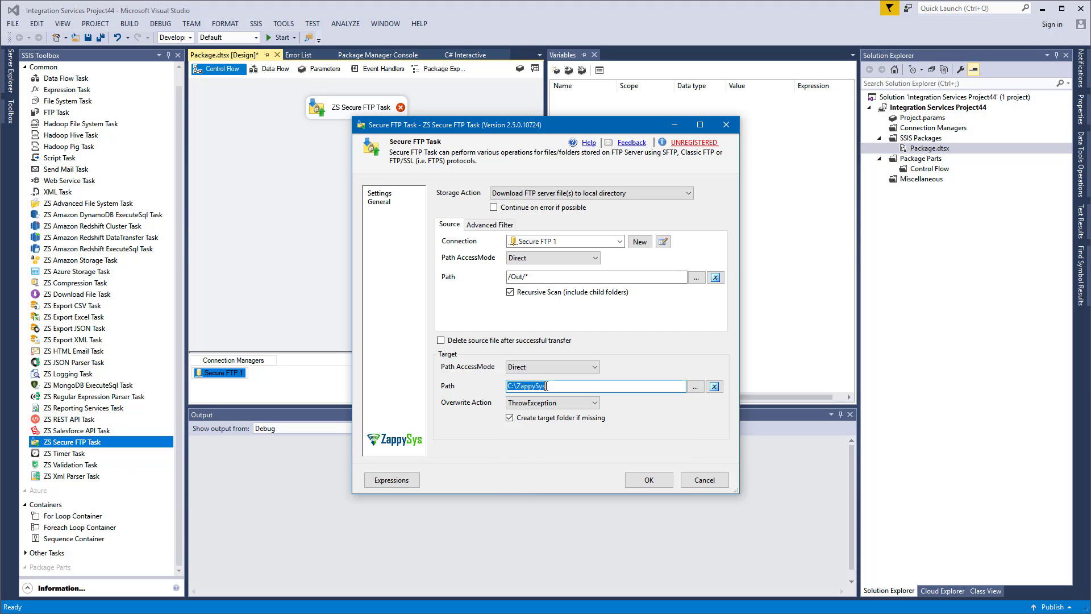
pyautogui.click(649, 480)
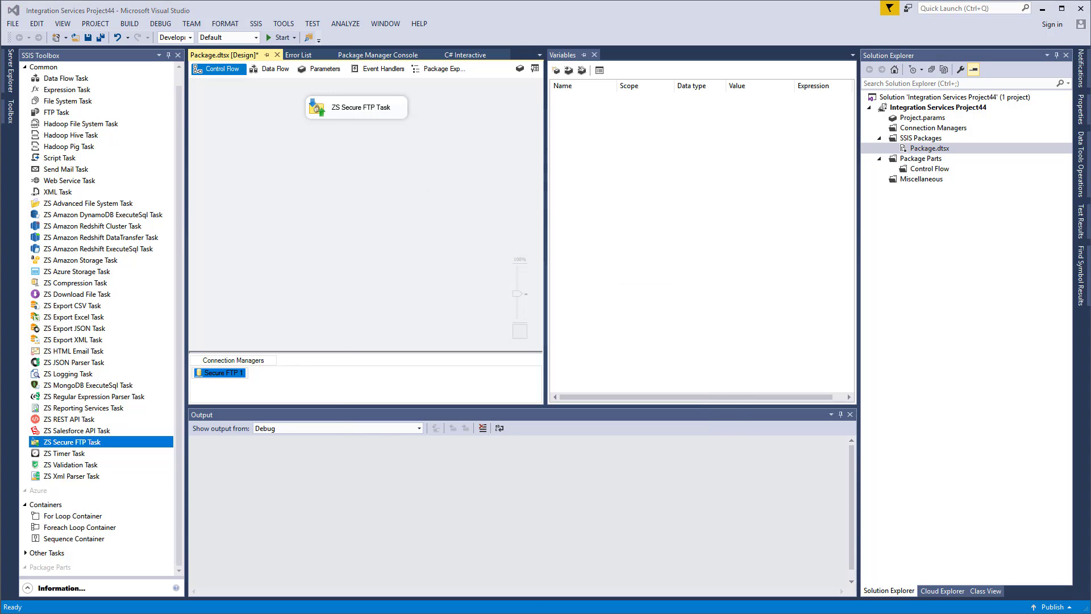
# Check that C:\ZappySys is empty in Explorer, then run the package with F5.
pyautogui.click(904, 143)
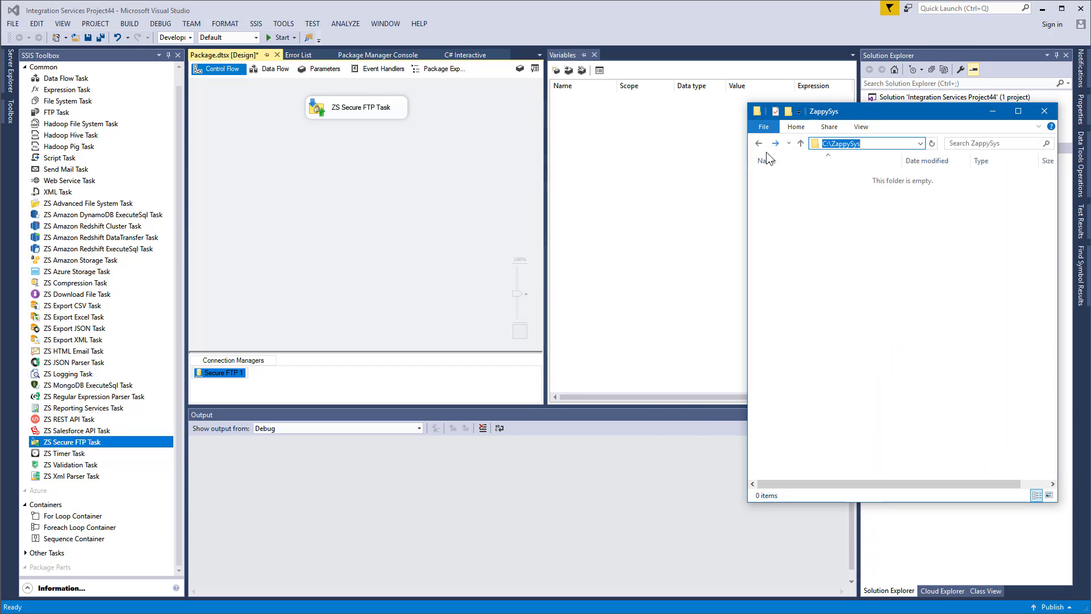
pyautogui.moveTo(761, 151); pyautogui.dragTo(703, 154)
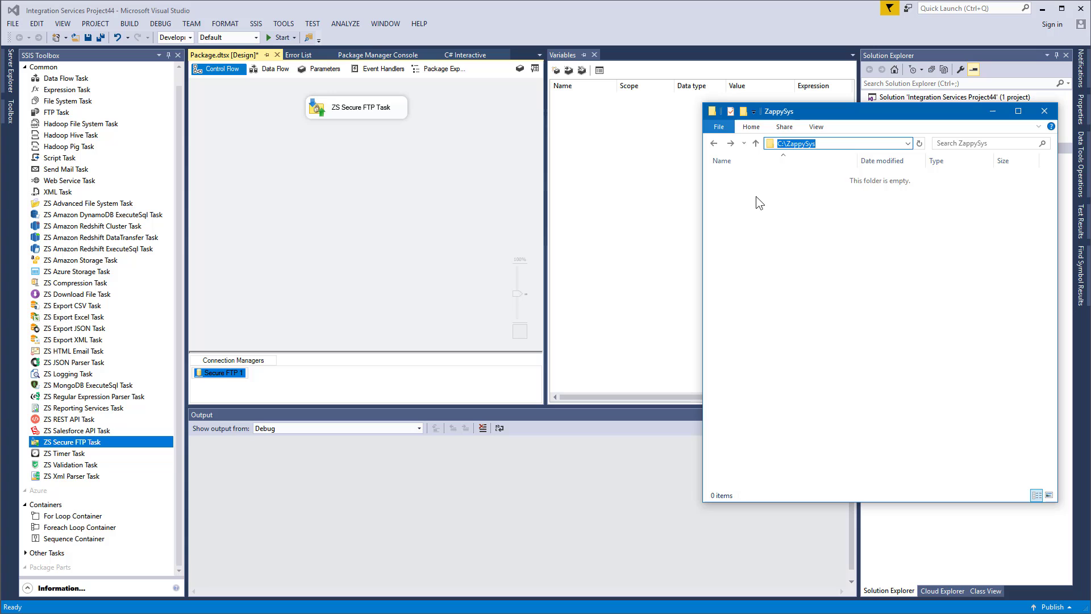
pyautogui.click(403, 169)
pyautogui.press('F5')
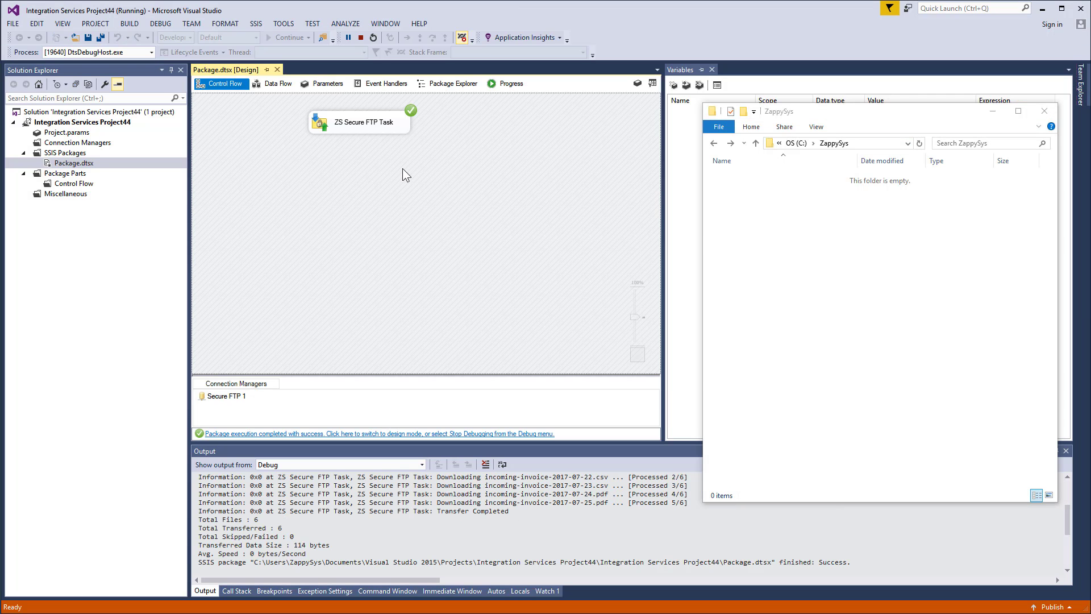
# Review the six downloaded invoice files in ZappySys and stop debugging with Shift+F5.
pyautogui.moveTo(771, 288)
pyautogui.mouseDown()
pyautogui.moveTo(794, 169)
pyautogui.moveTo(886, 341)
pyautogui.mouseUp()
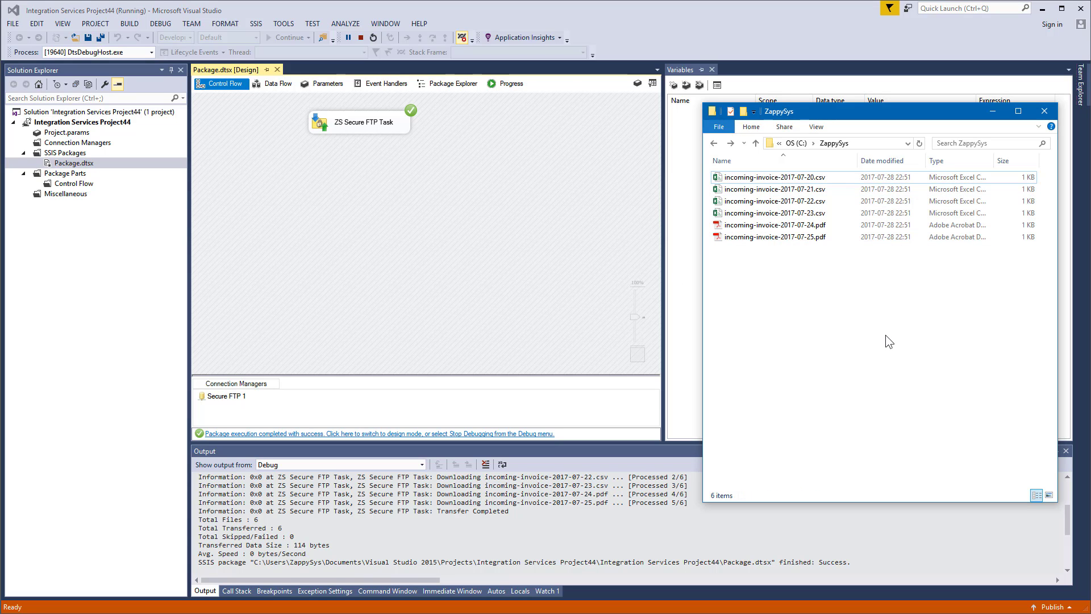
pyautogui.click(582, 180)
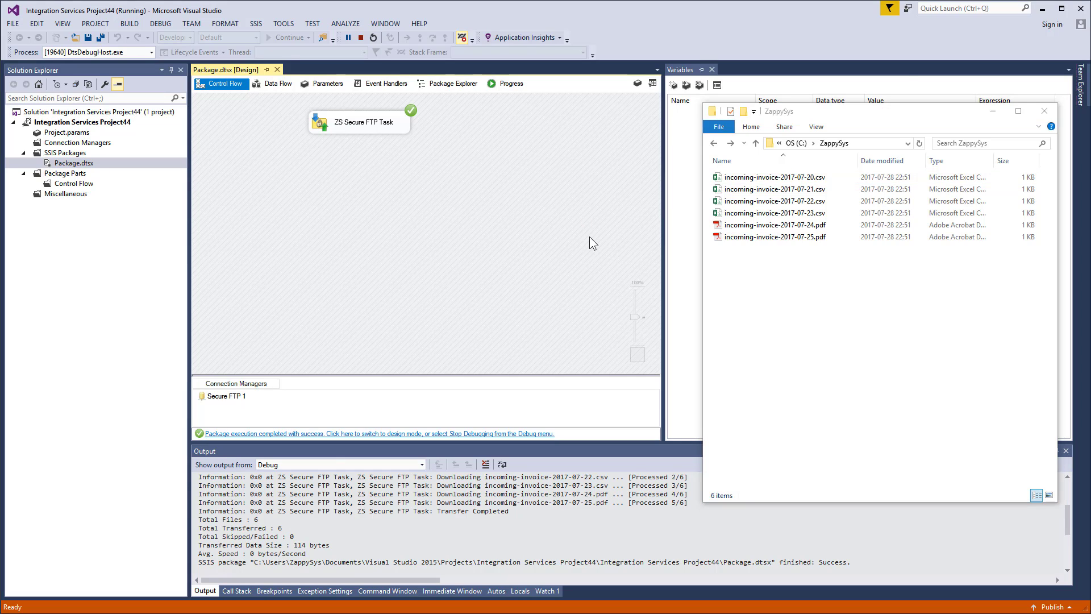
pyautogui.hotkey('shift', 'F5')
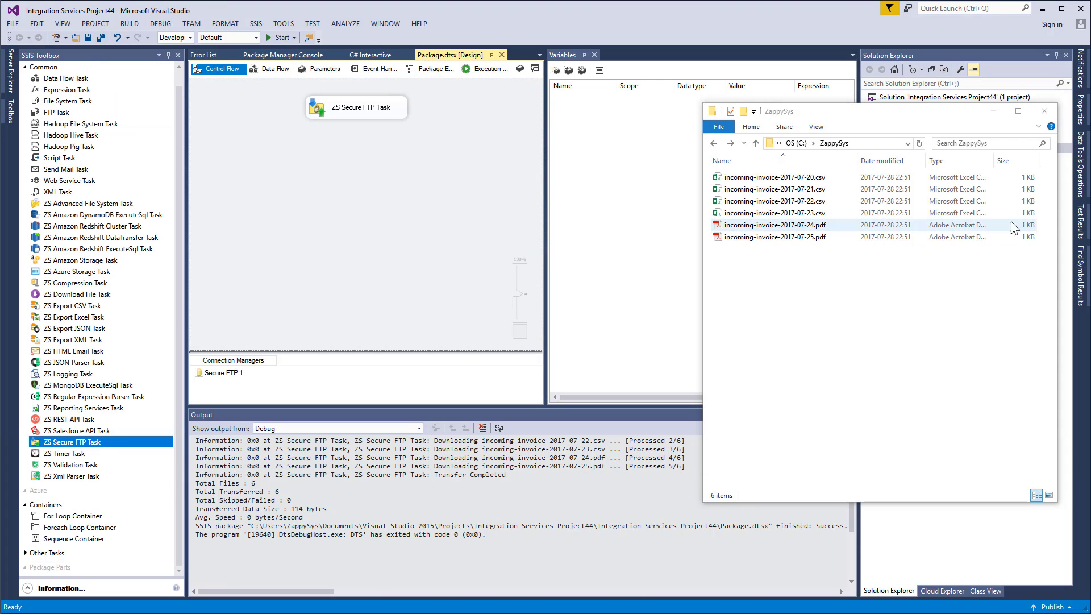
pyautogui.click(993, 114)
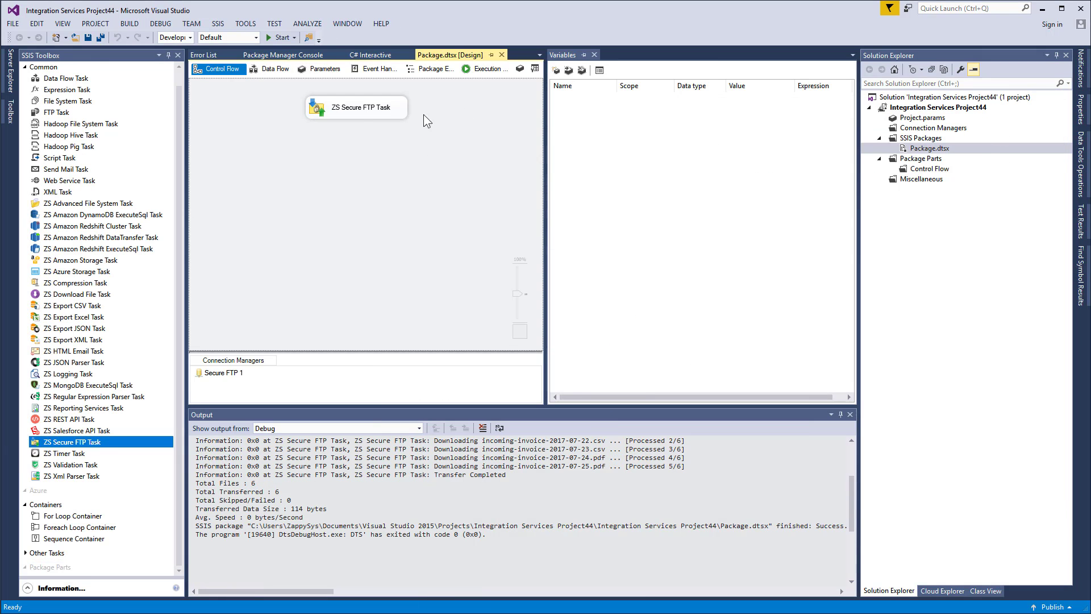
# Add a package variable named Folder of type String with the value In.
pyautogui.click(395, 117)
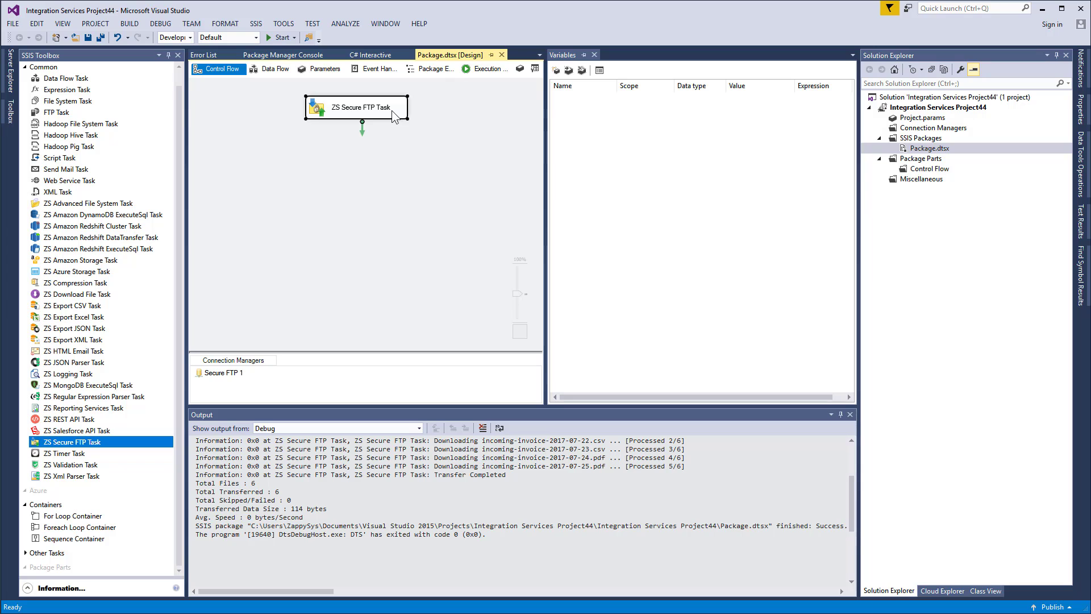
pyautogui.click(557, 70)
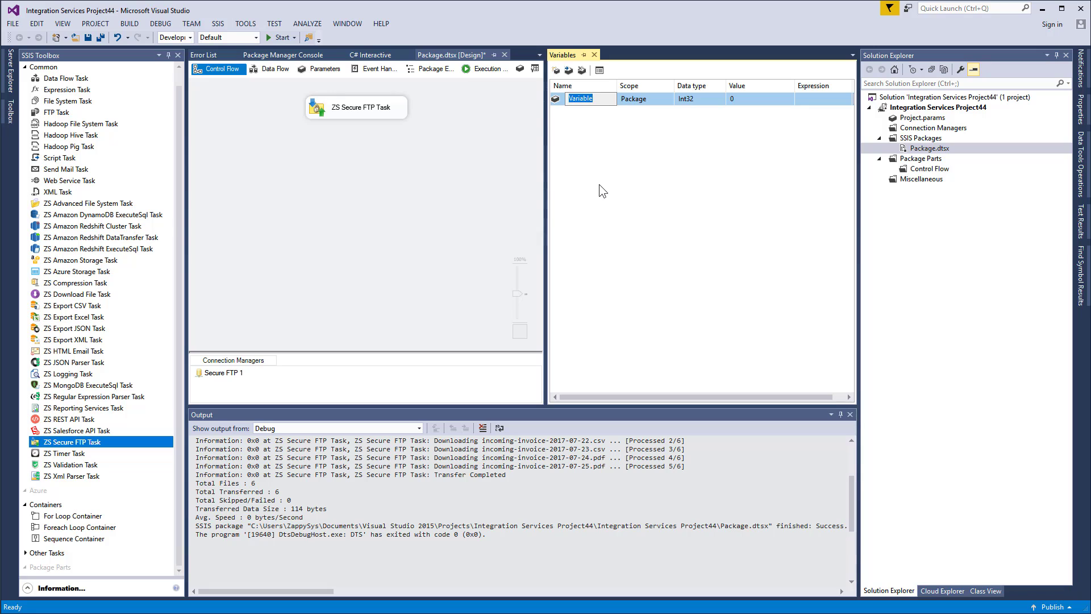
pyautogui.write('Fodn')
pyautogui.press('BackSpace')
pyautogui.press('BackSpace')
pyautogui.write('lder')
pyautogui.press('Return')
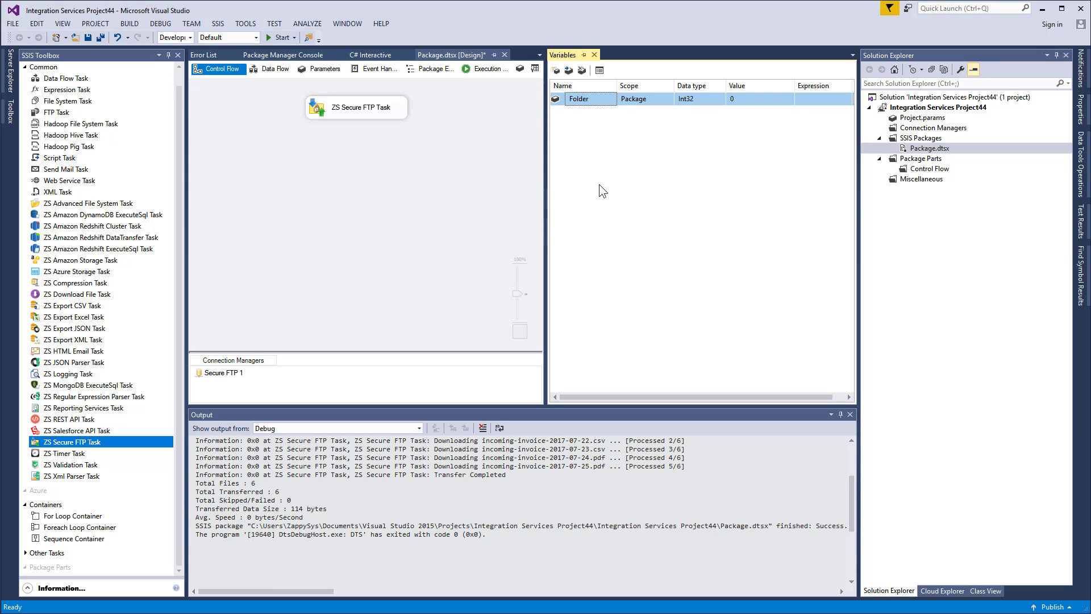
pyautogui.click(698, 96)
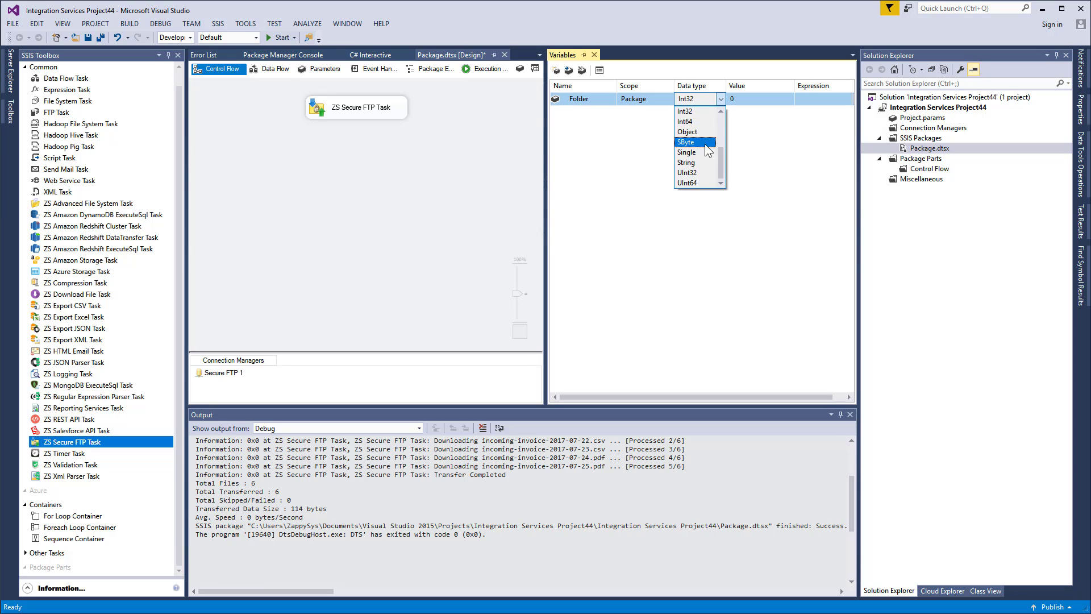
pyautogui.click(705, 163)
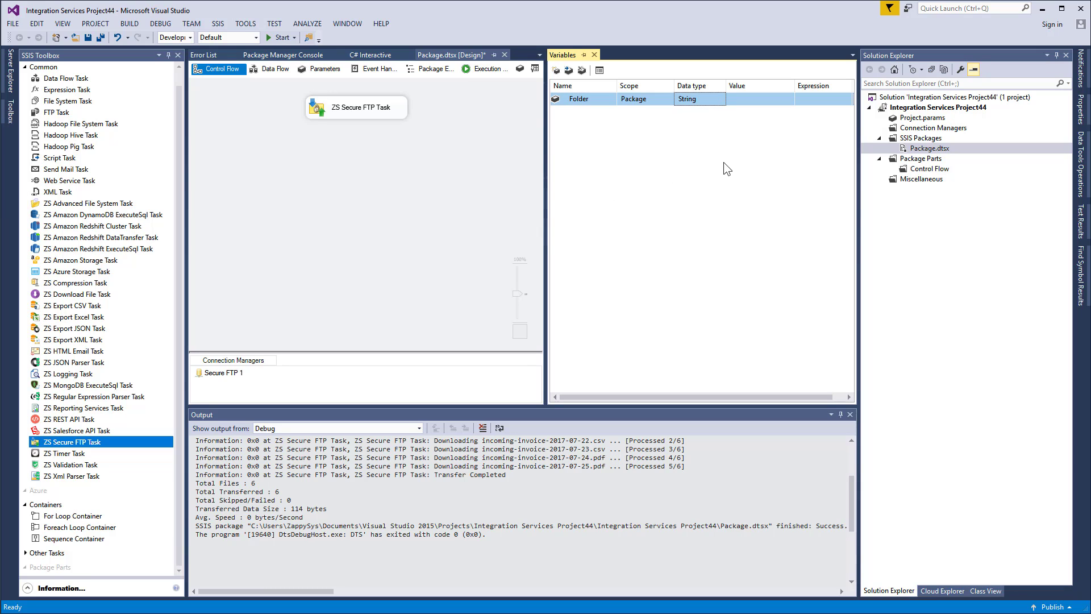
pyautogui.click(762, 101)
pyautogui.press('Return')
# Return to the design surface and bring up the Secure FTP Task's actions.
pyautogui.click(367, 112)
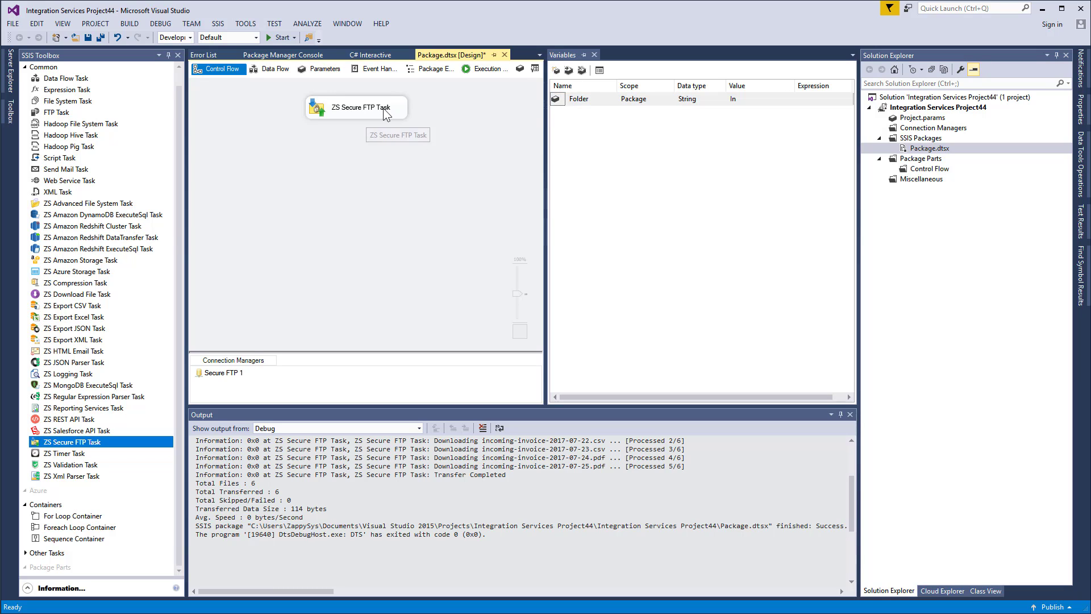
pyautogui.rightClick(365, 106)
# Set the Secure FTP Task's storage action to Upload local file(s) to FTP server.
pyautogui.click(403, 116)
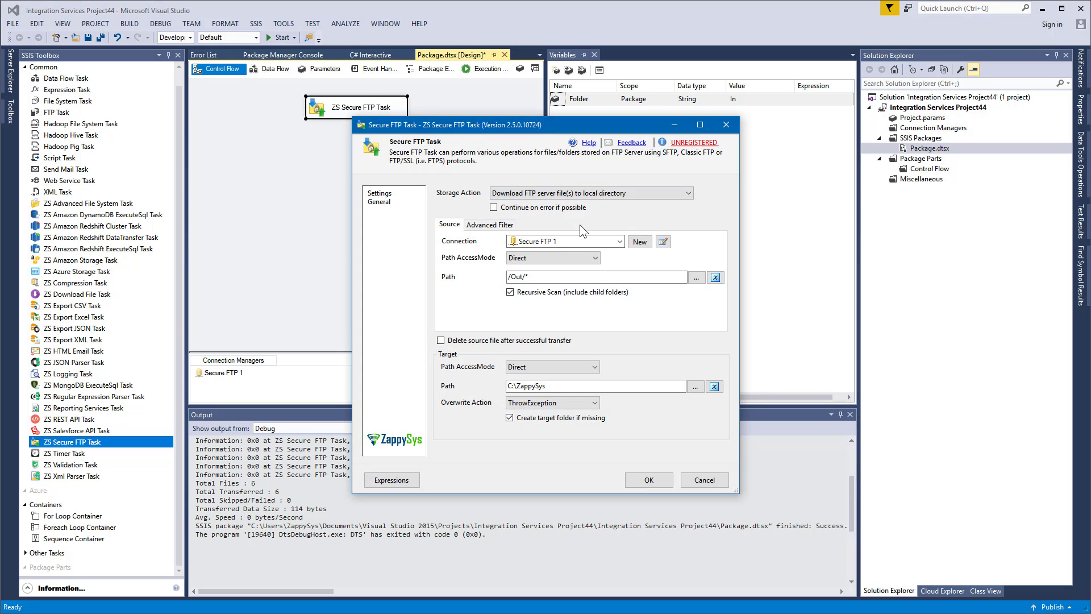
pyautogui.click(604, 195)
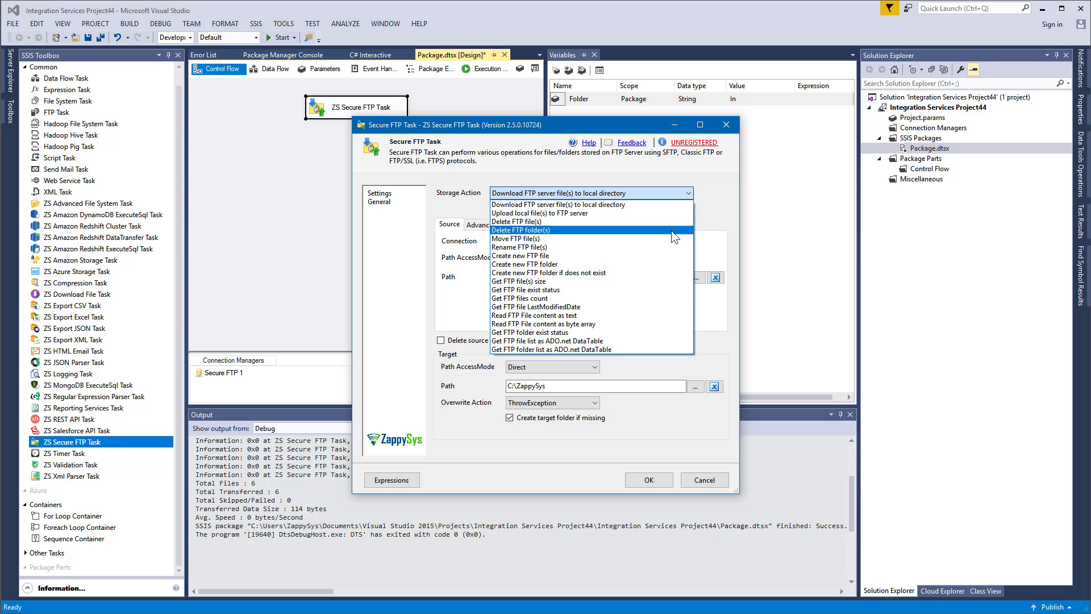
pyautogui.click(582, 173)
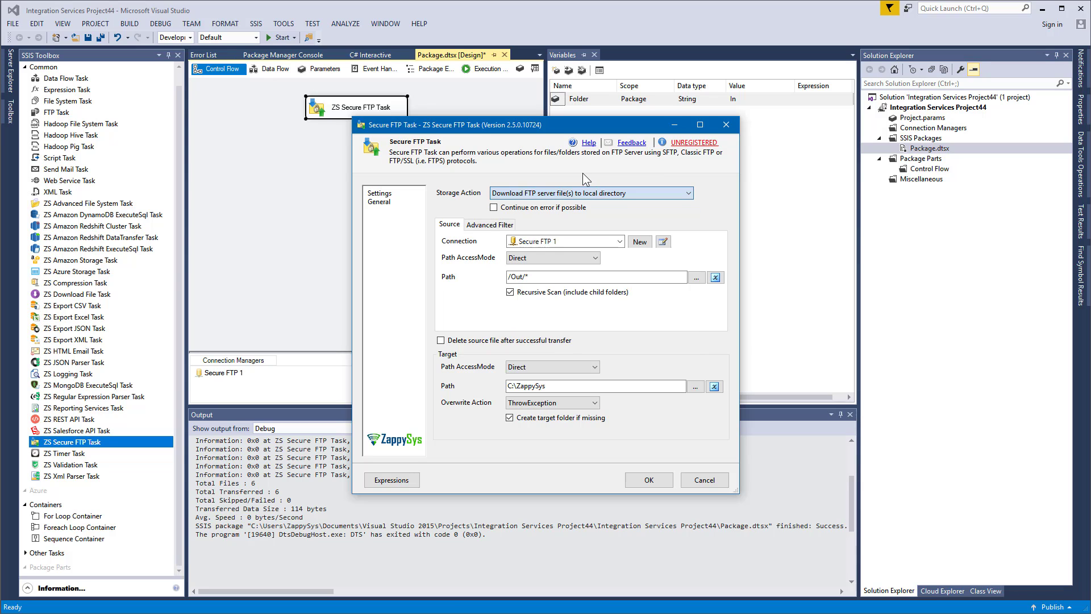
pyautogui.click(564, 194)
pyautogui.click(569, 212)
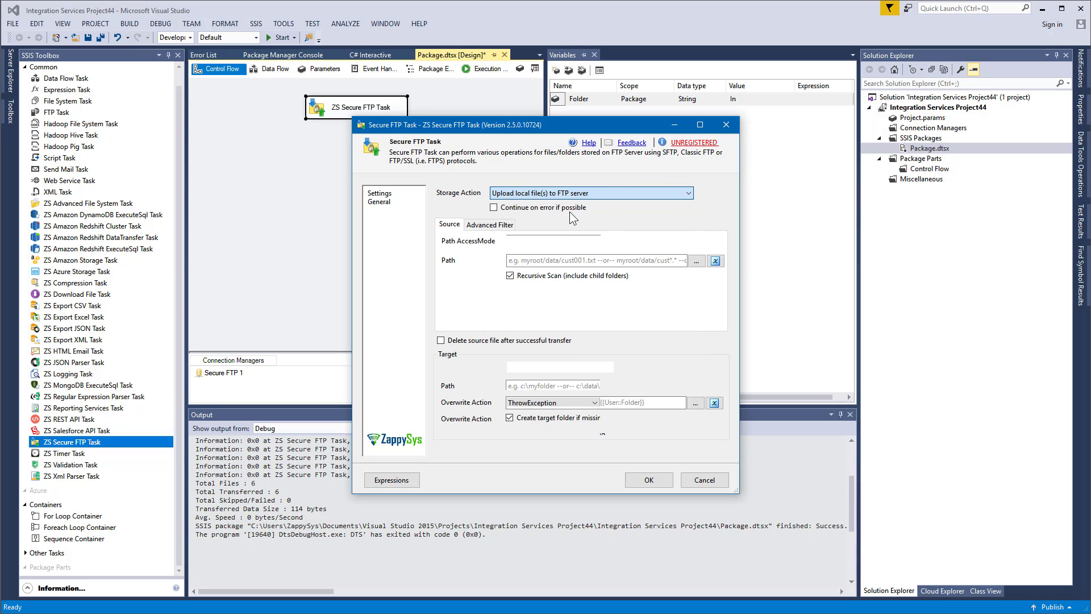
# Enter C:\ZappySys\ as the upload source path.
pyautogui.click(531, 264)
pyautogui.write('C:\\ZappySys')
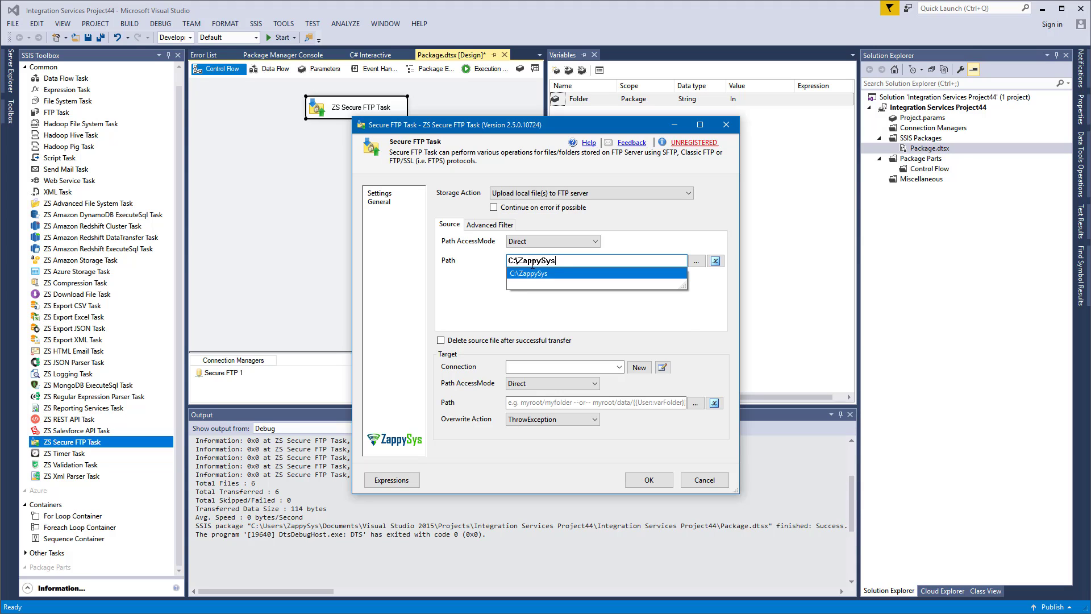
pyautogui.write('\\')
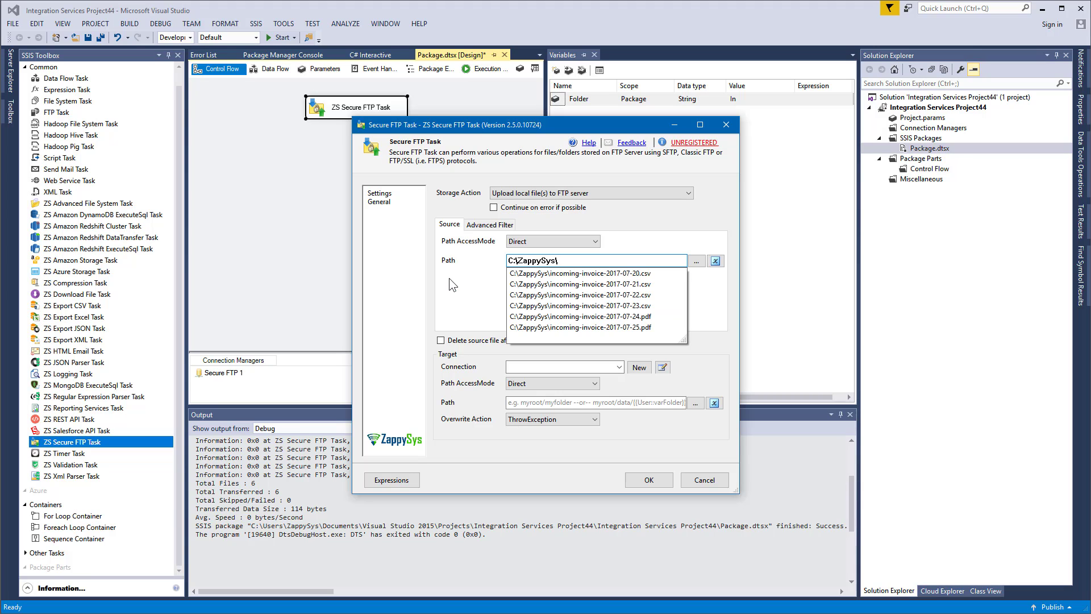
pyautogui.click(444, 279)
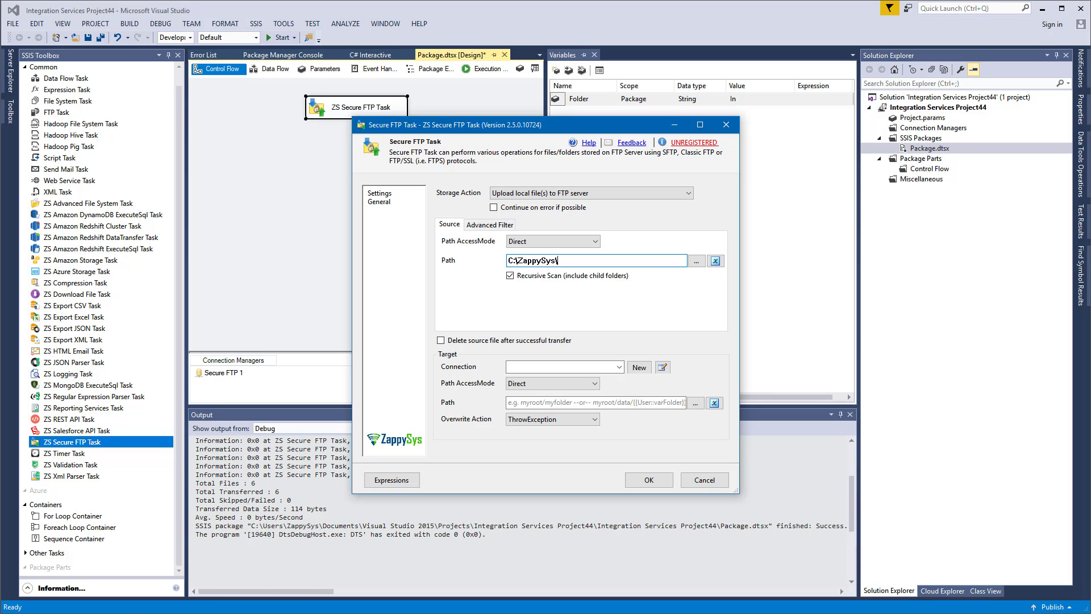
pyautogui.hotkey('alt', 'Tab')
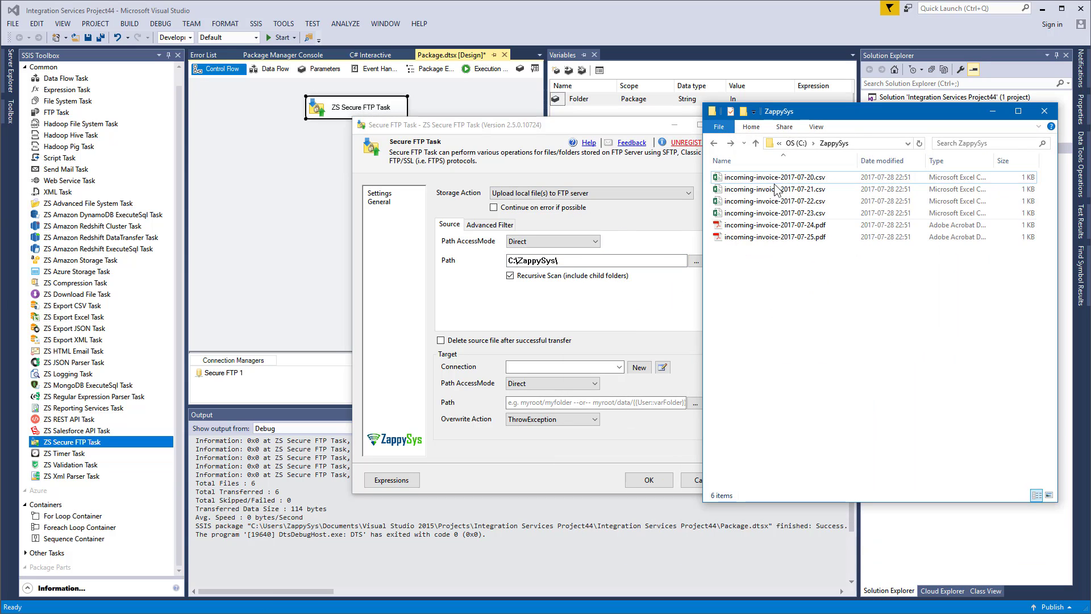
# Select the four CSV and two PDF invoice files in Explorer and uncover the full task settings.
pyautogui.click(823, 178)
pyautogui.keyDown('shift'); pyautogui.click(825, 213); pyautogui.keyUp('shift')
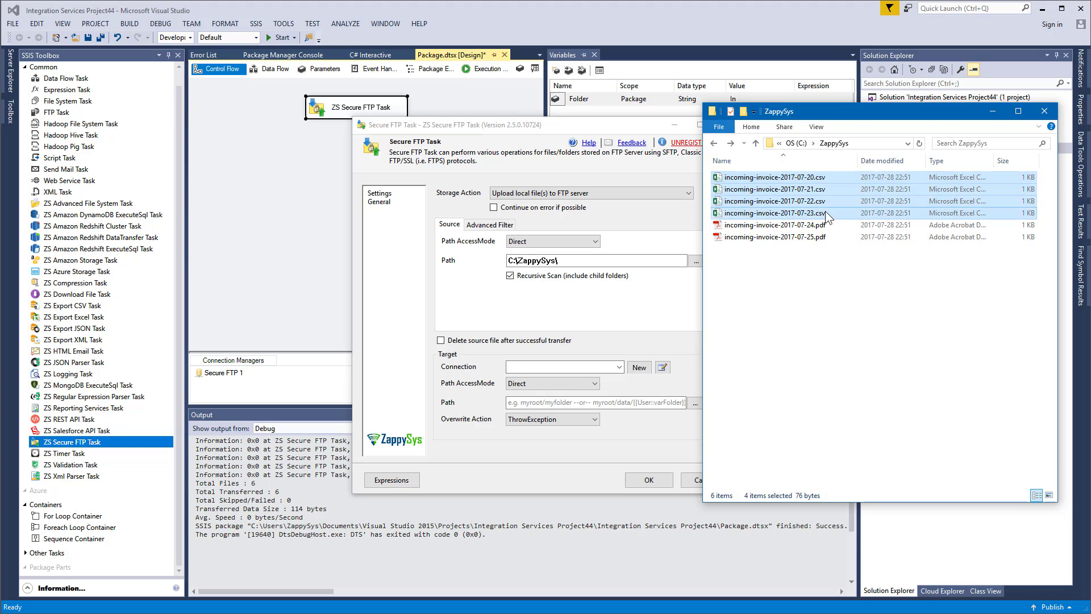
pyautogui.moveTo(827, 282)
pyautogui.mouseDown()
pyautogui.moveTo(855, 228)
pyautogui.moveTo(863, 274)
pyautogui.mouseUp()
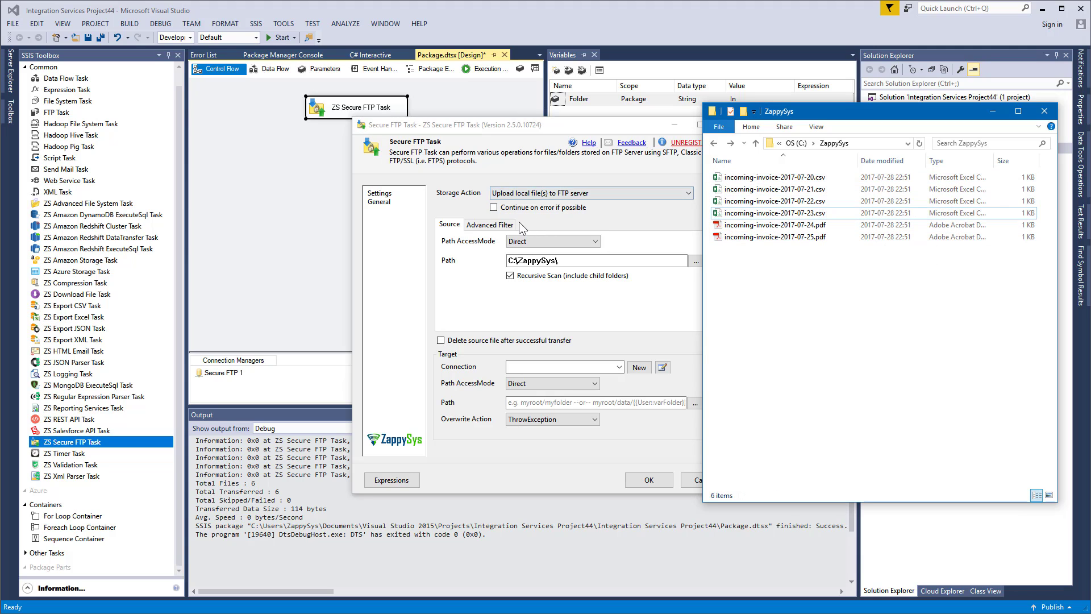
pyautogui.moveTo(702, 298); pyautogui.dragTo(773, 302)
# In Advanced Filter, clear the PDF-only Include RegX pattern.
pyautogui.click(490, 224)
pyautogui.click(529, 244)
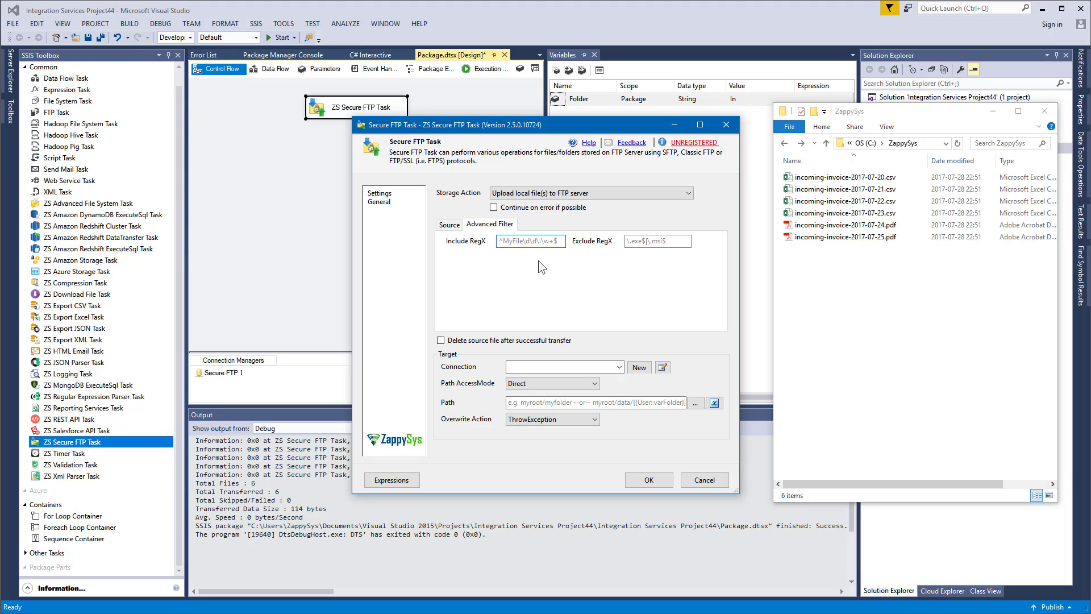
pyautogui.press('BackSpace')
pyautogui.write('\\.pdf$')
pyautogui.press('Tab')
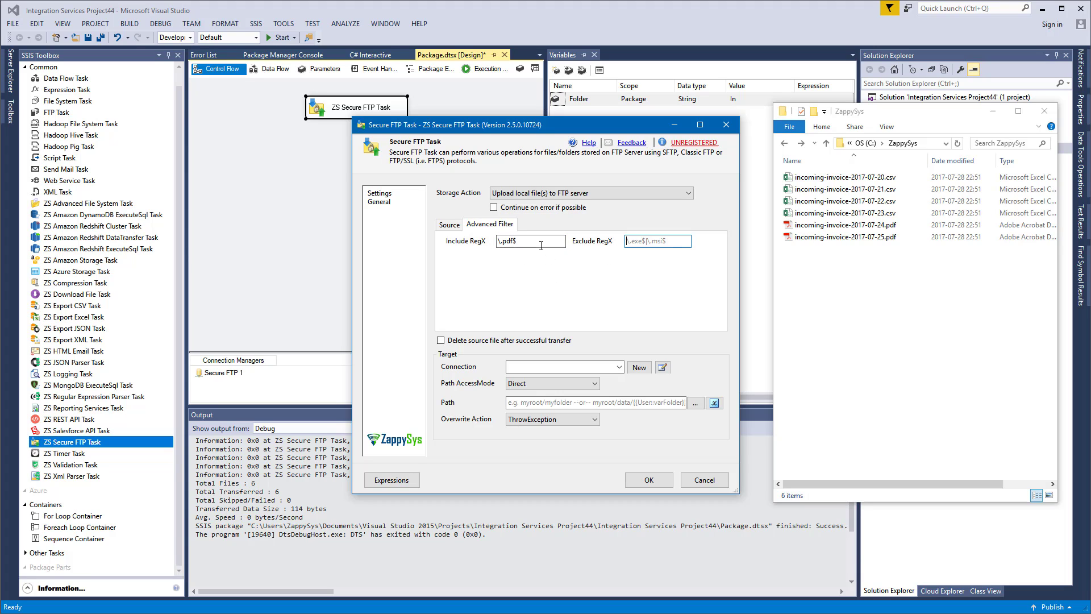
pyautogui.hotkey('shift', 'Tab')
pyautogui.press('Delete')
pyautogui.hotkey('shift', 'Tab')
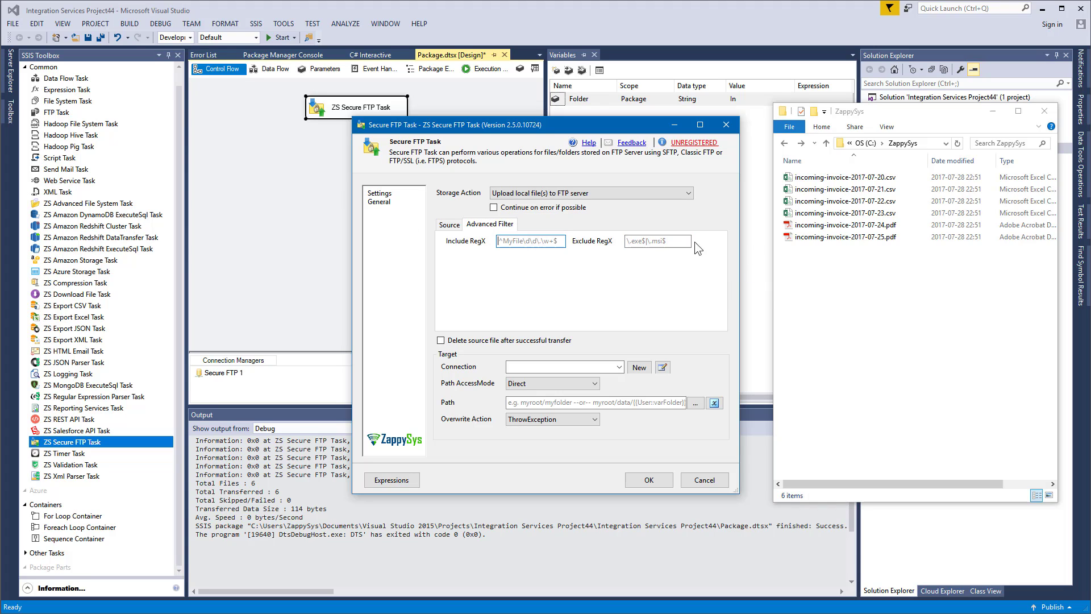
# Set Exclude RegX to \.csv$ and return to the C:\ZappySys\ source settings.
pyautogui.click(674, 240)
pyautogui.write('\\.csv$')
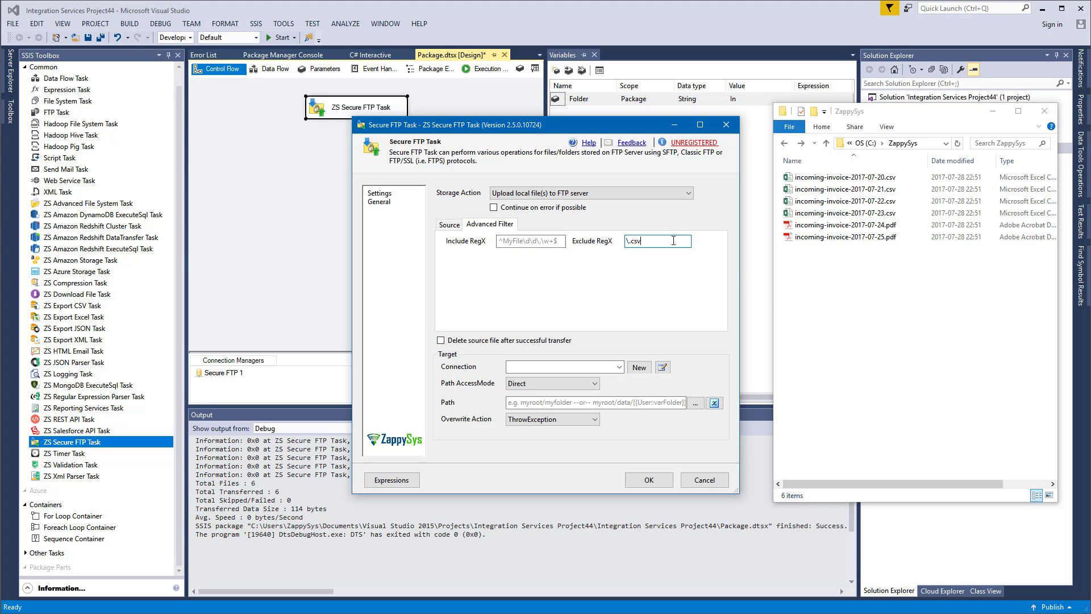
pyautogui.click(449, 224)
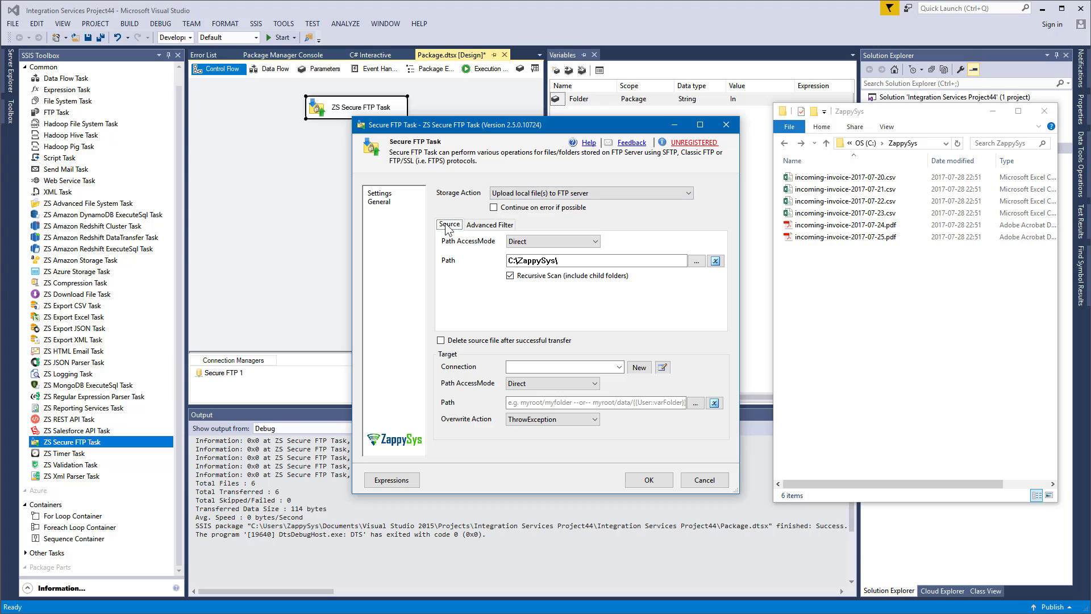
# Choose Secure FTP 1 as the upload's target connection.
pyautogui.click(535, 367)
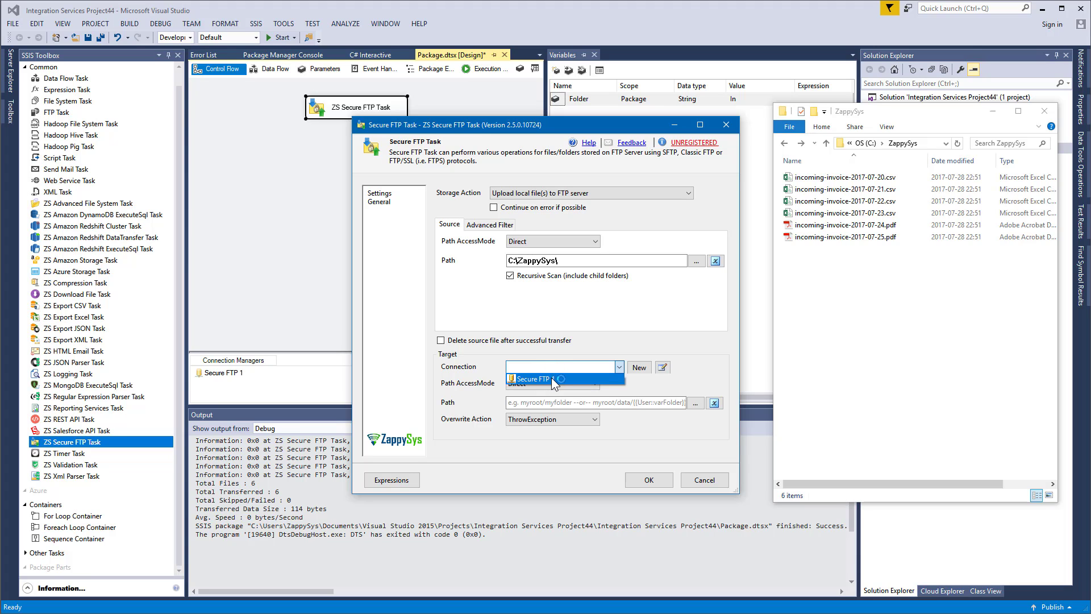
pyautogui.click(552, 378)
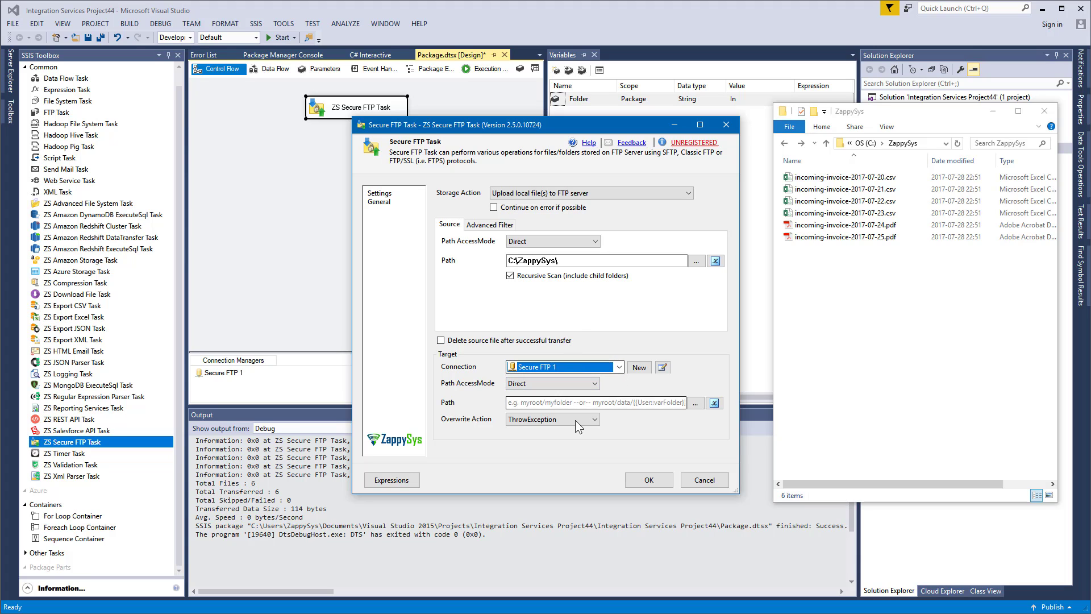
pyautogui.click(626, 404)
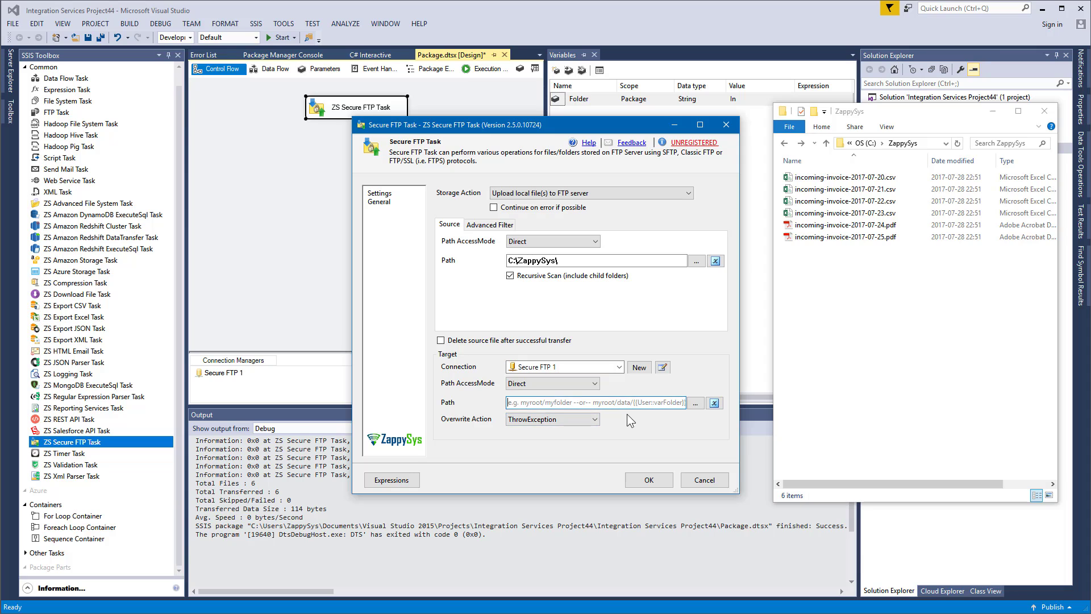
# Browse the server and set the target path to the remote /In/ folder.
pyautogui.click(695, 402)
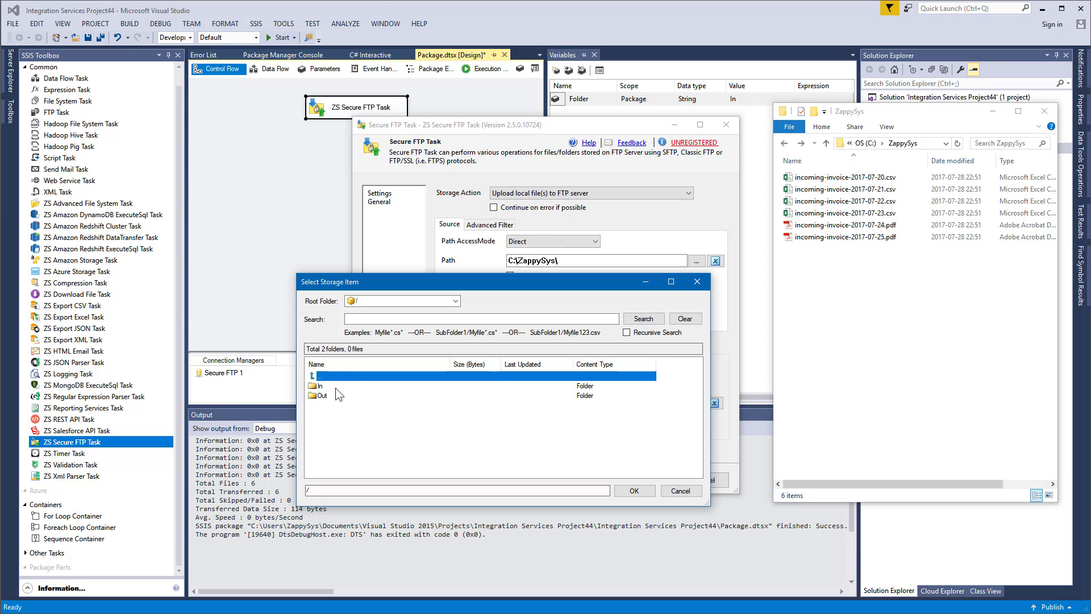
pyautogui.doubleClick(334, 388)
pyautogui.click(634, 490)
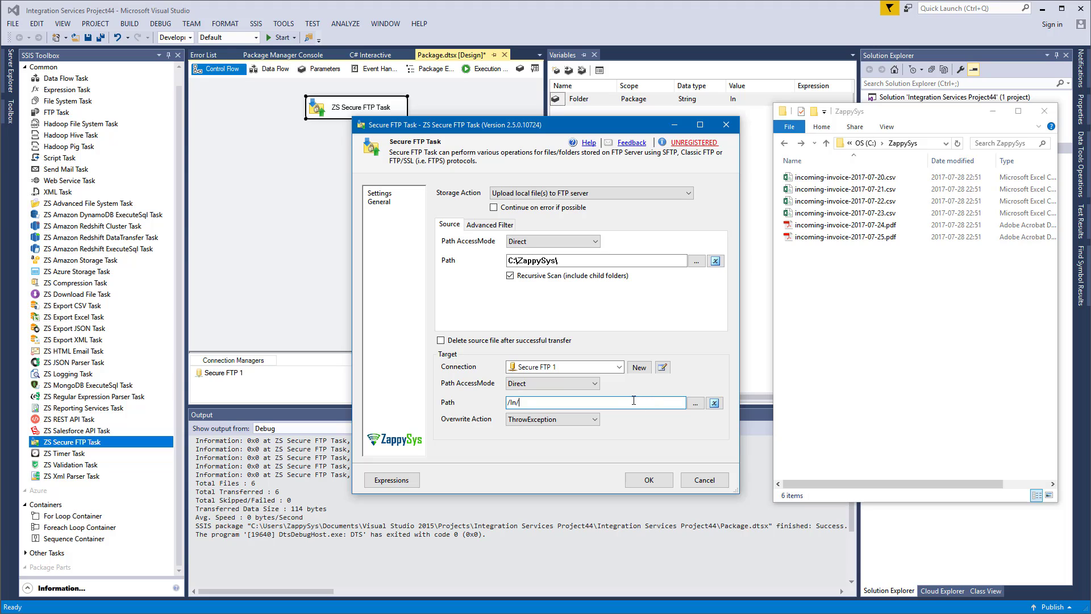
pyautogui.hotkey('shift', 'Left')
pyautogui.hotkey('shift', 'Left')
# Replace the hardcoded In with {{User::Folder}} so the target path reads /{{User::Folder}}/.
pyautogui.click(621, 407)
pyautogui.click(715, 404)
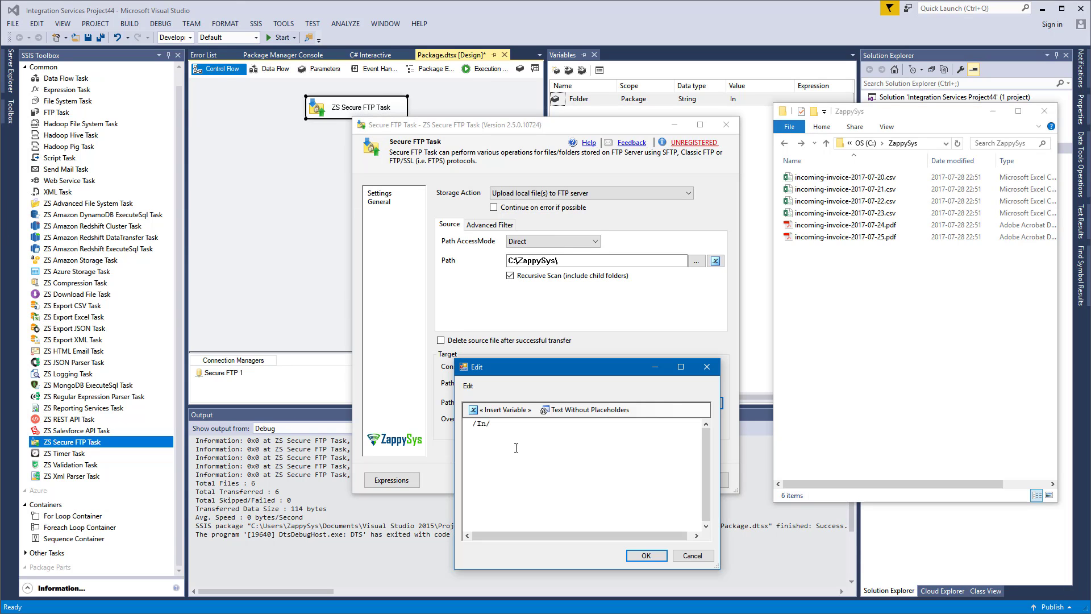
pyautogui.press('BackSpace')
pyautogui.press('BackSpace')
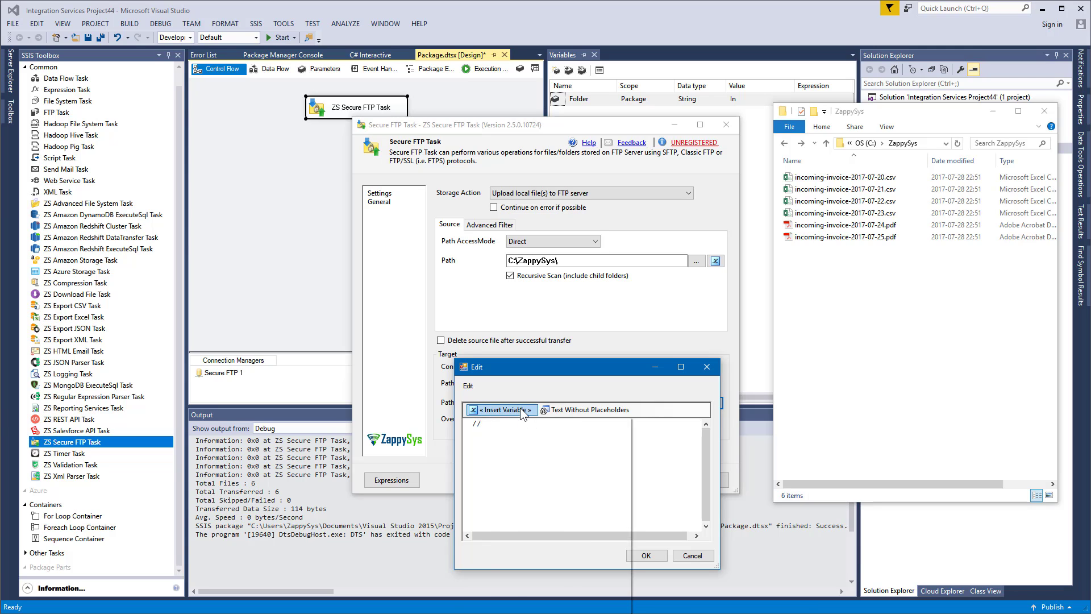
pyautogui.click(520, 411)
pyautogui.click(533, 447)
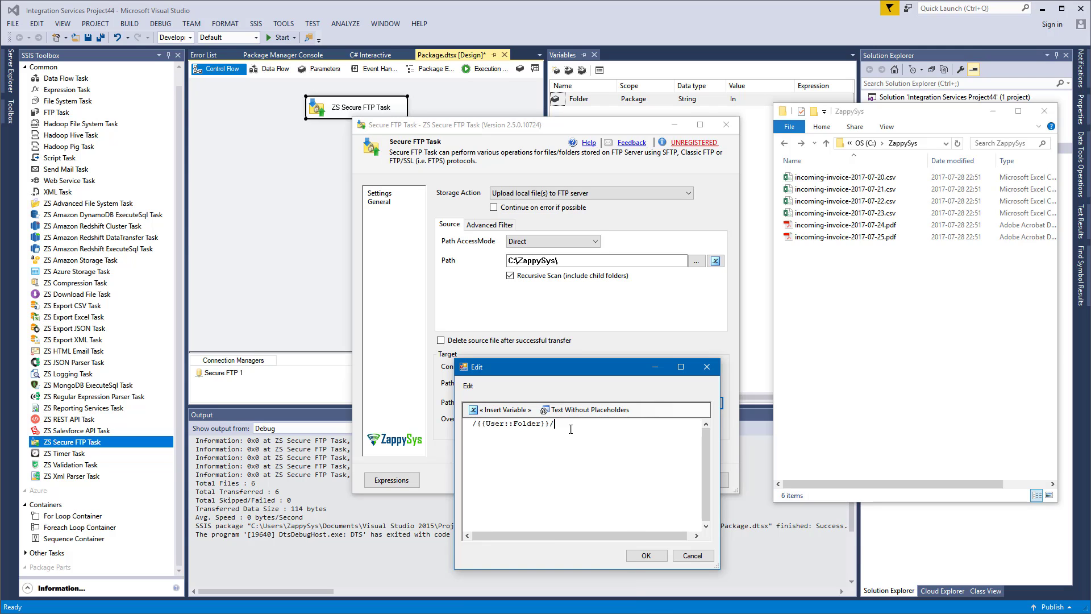
pyautogui.click(647, 555)
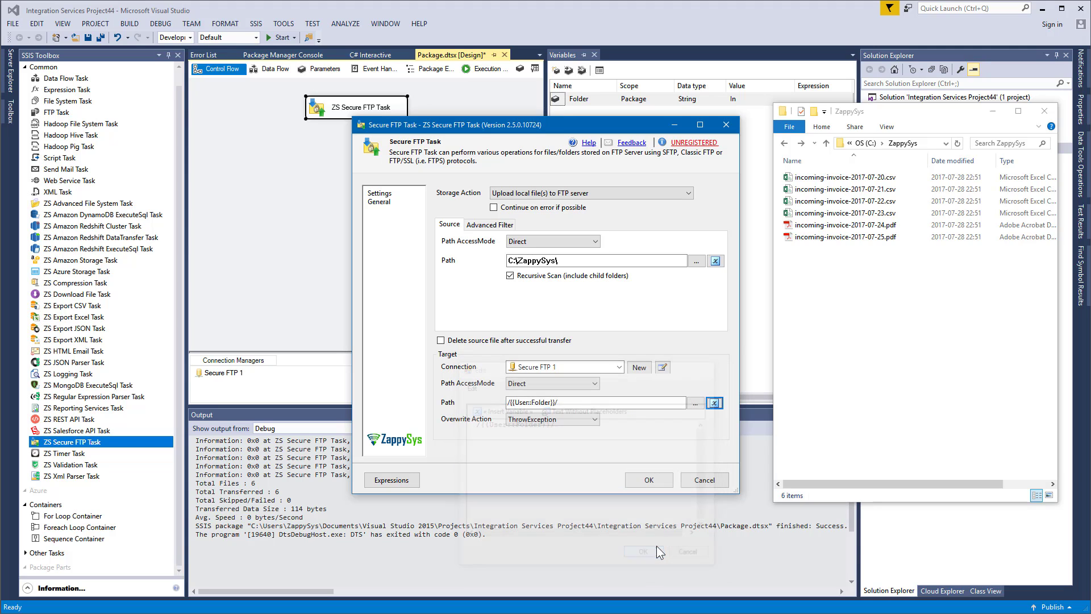
# Review the target path, apply the Secure FTP task settings and save the package.
pyautogui.click(575, 398)
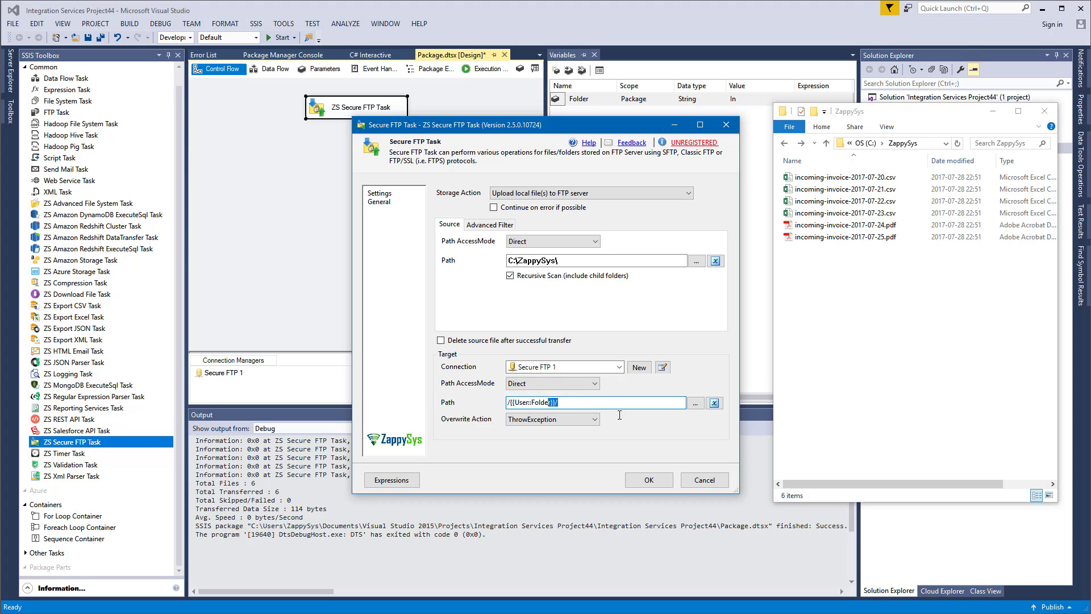
pyautogui.moveTo(614, 405); pyautogui.dragTo(511, 402)
pyautogui.click(585, 405)
pyautogui.click(650, 479)
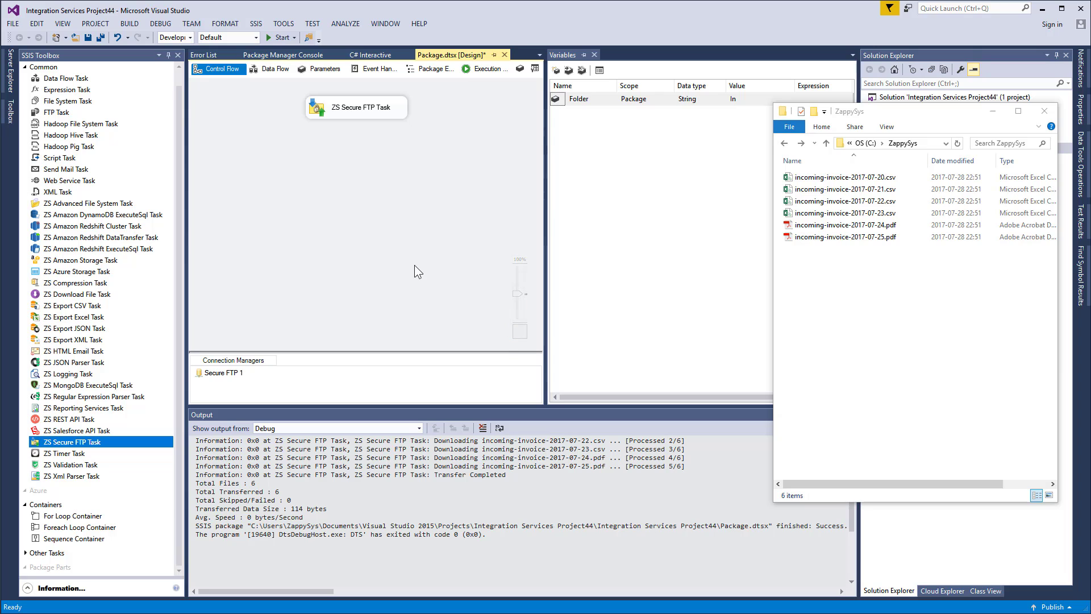
pyautogui.hotkey('ctrl', 's')
# Check the remote In folder in WinSCP, close the local ZappySys window and run the package.
pyautogui.click(139, 179)
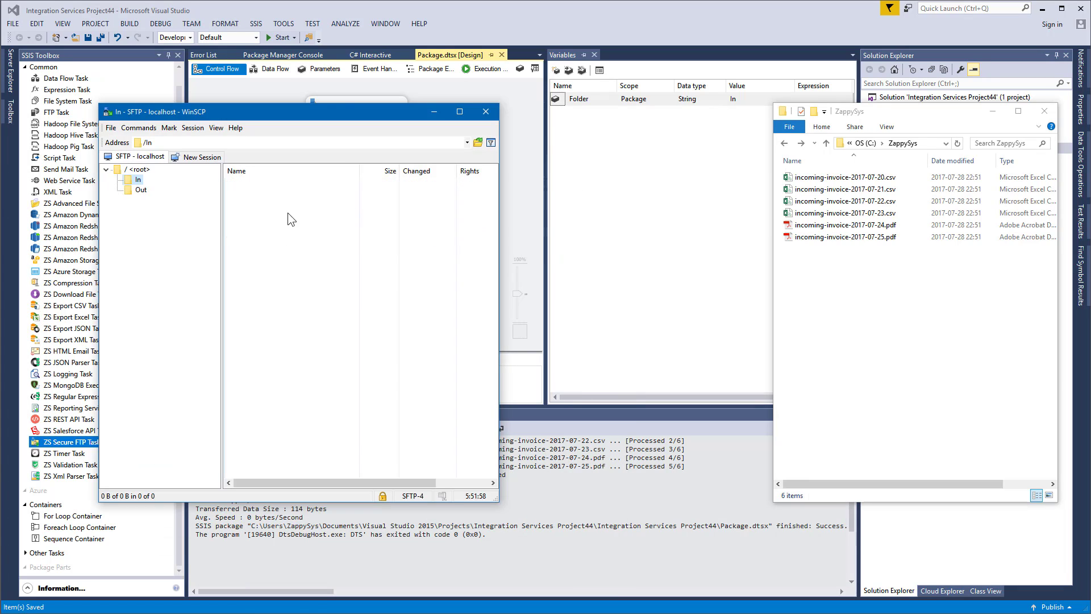
pyautogui.moveTo(239, 188); pyautogui.dragTo(372, 358)
pyautogui.click(433, 112)
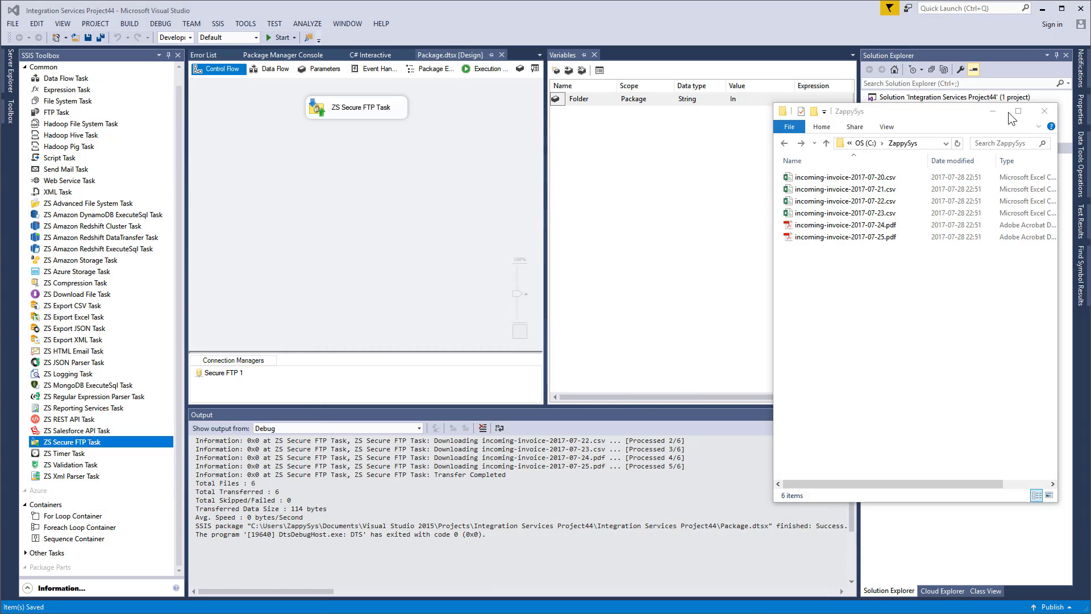
pyautogui.moveTo(965, 112); pyautogui.dragTo(962, 114)
pyautogui.click(414, 122)
pyautogui.click(283, 36)
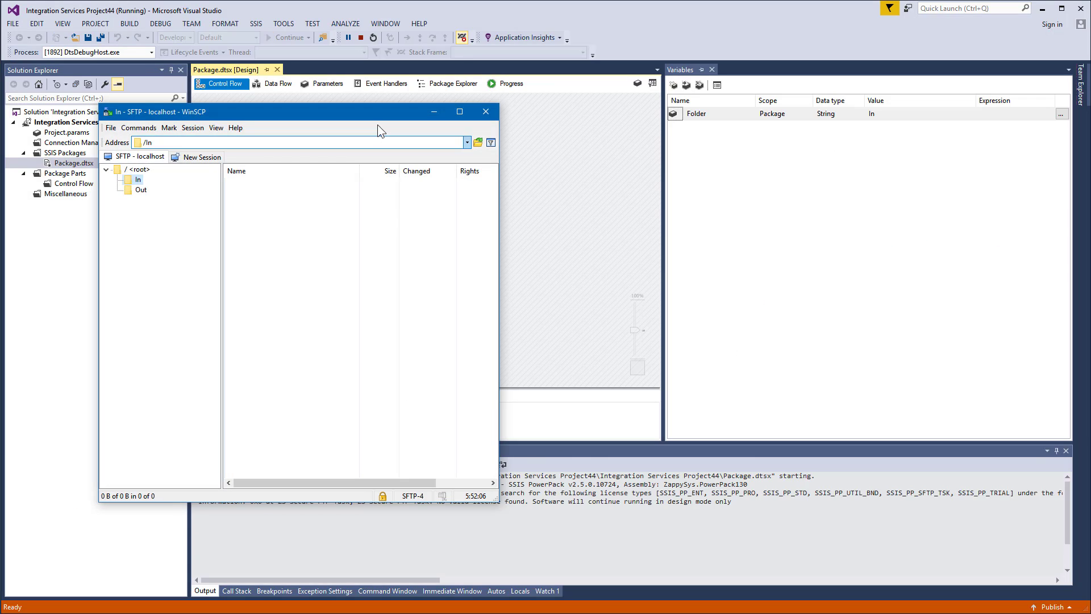
# Refresh /In to confirm both invoice PDFs uploaded, hide WinSCP and stop the debug run.
pyautogui.moveTo(341, 111)
pyautogui.mouseDown()
pyautogui.moveTo(860, 111)
pyautogui.moveTo(806, 103)
pyautogui.mouseUp()
pyautogui.click(606, 170)
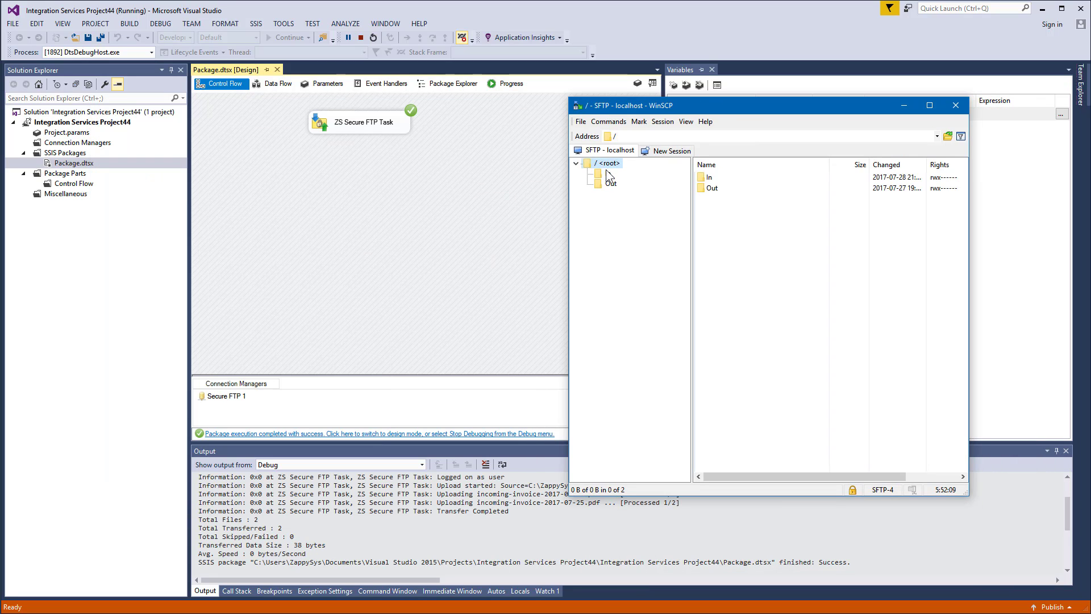
pyautogui.moveTo(763, 237); pyautogui.dragTo(831, 170)
pyautogui.click(746, 256)
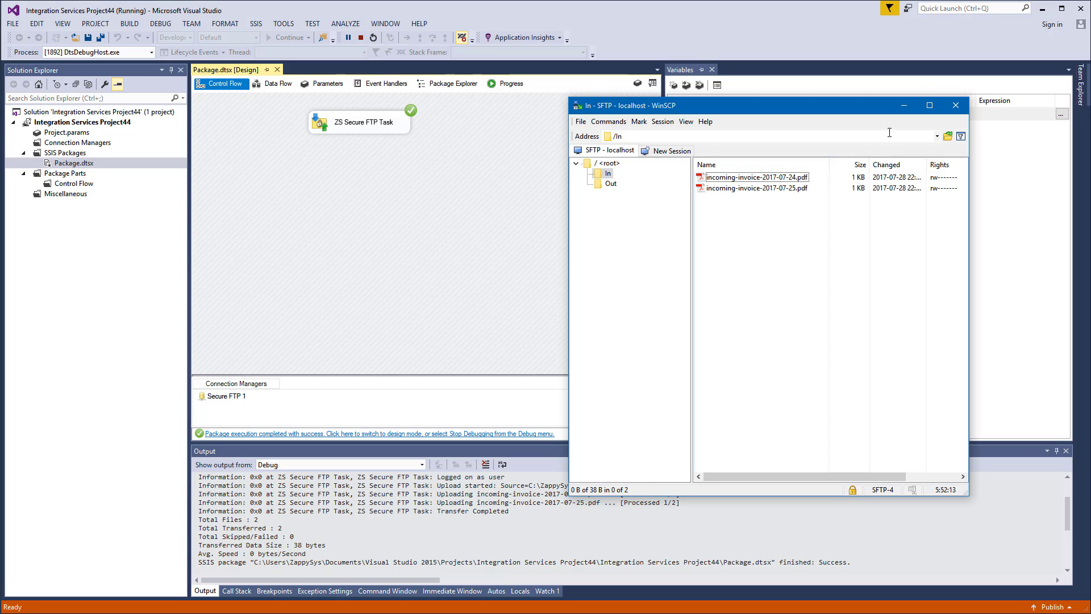
pyautogui.click(905, 105)
pyautogui.hotkey('shift', 'F5')
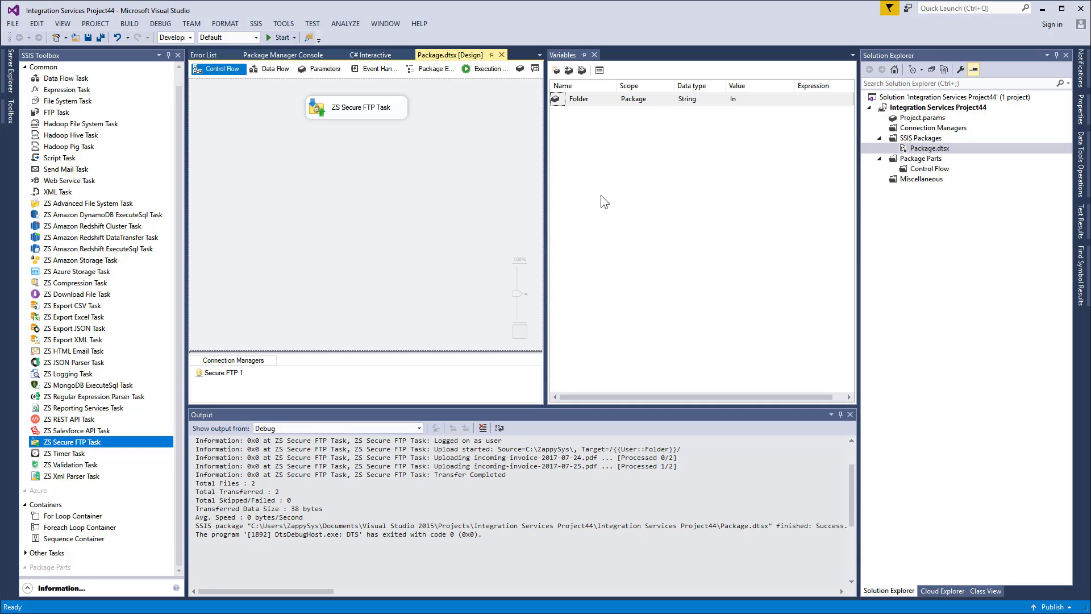
# Edit the Secure FTP Task and set its Storage Action to Read FTP File content as text.
pyautogui.moveTo(389, 107); pyautogui.dragTo(379, 122)
pyautogui.rightClick(351, 123)
pyautogui.click(376, 129)
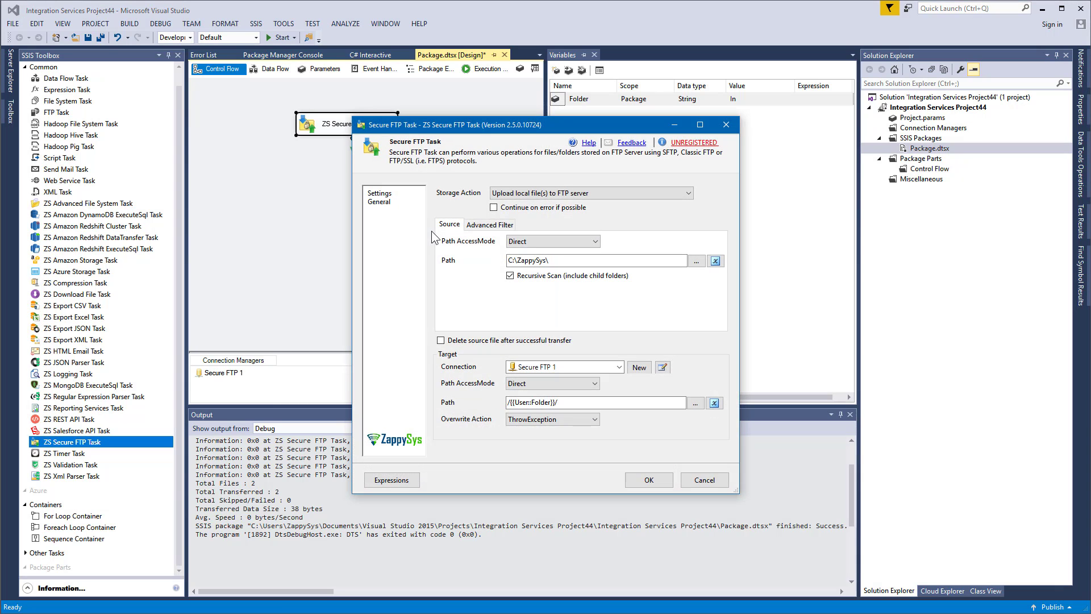
pyautogui.click(568, 201)
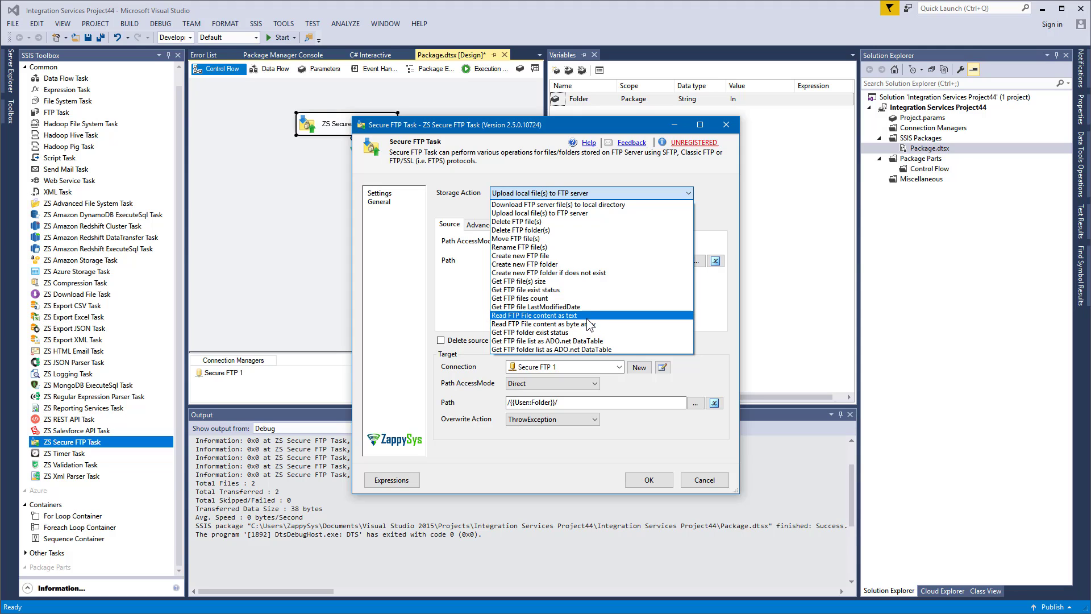
pyautogui.click(585, 315)
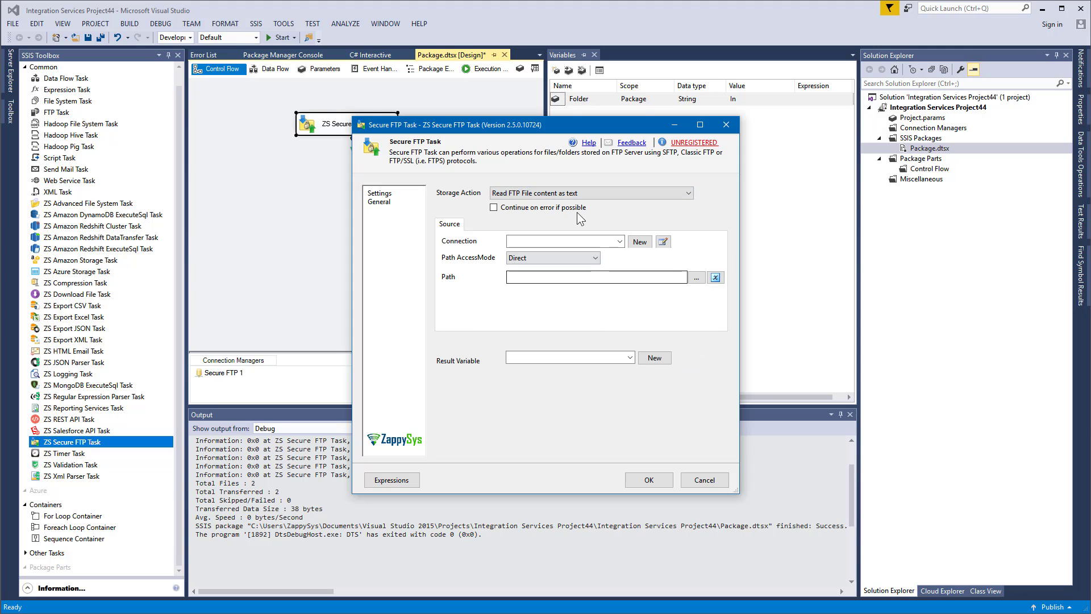
# Use the Secure FTP 1 connection and browse the server for the source file.
pyautogui.click(598, 241)
pyautogui.click(570, 252)
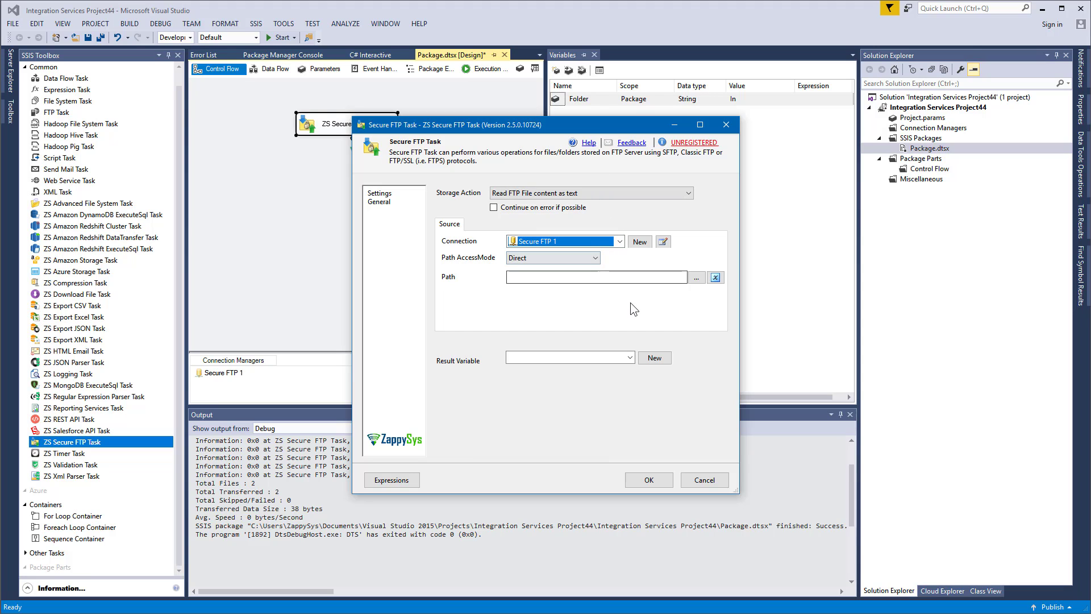
pyautogui.click(570, 277)
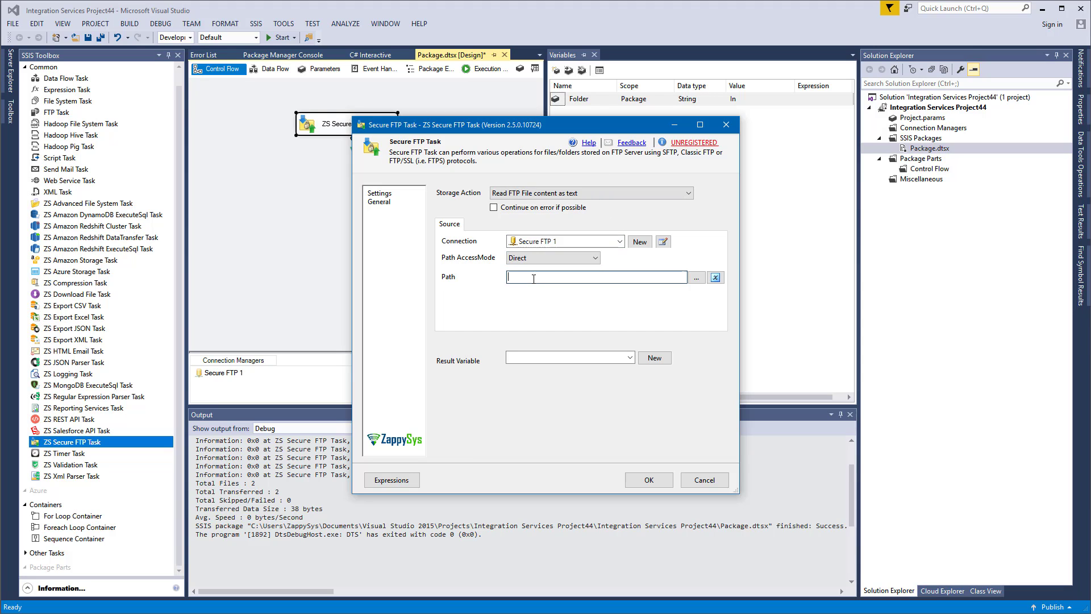
pyautogui.click(696, 276)
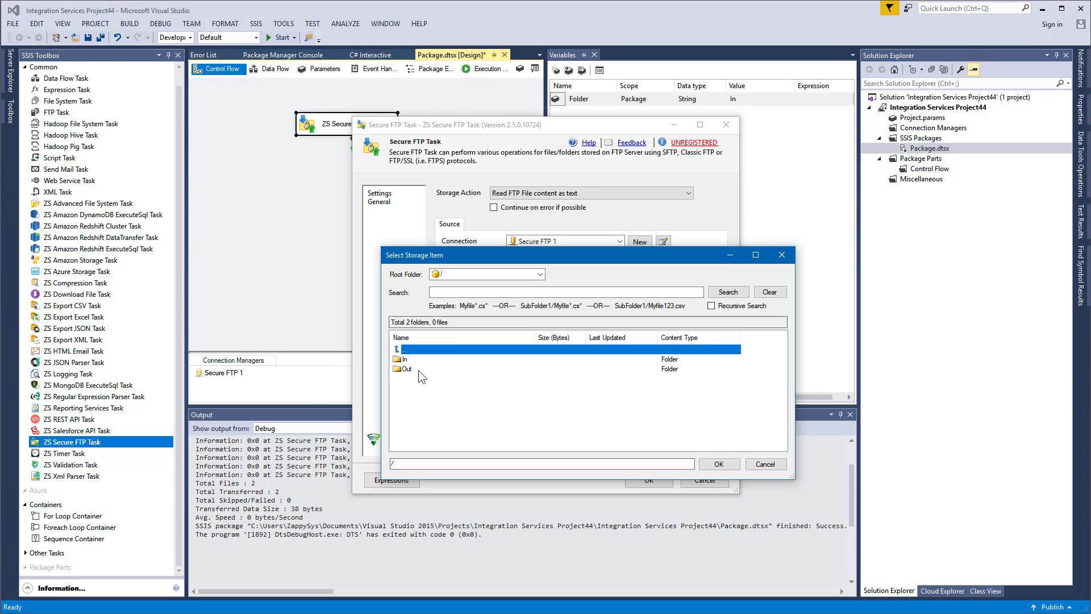
# Select /Out/incoming-invoice-2017-07-20.csv as the task's source path.
pyautogui.doubleClick(418, 370)
pyautogui.click(448, 360)
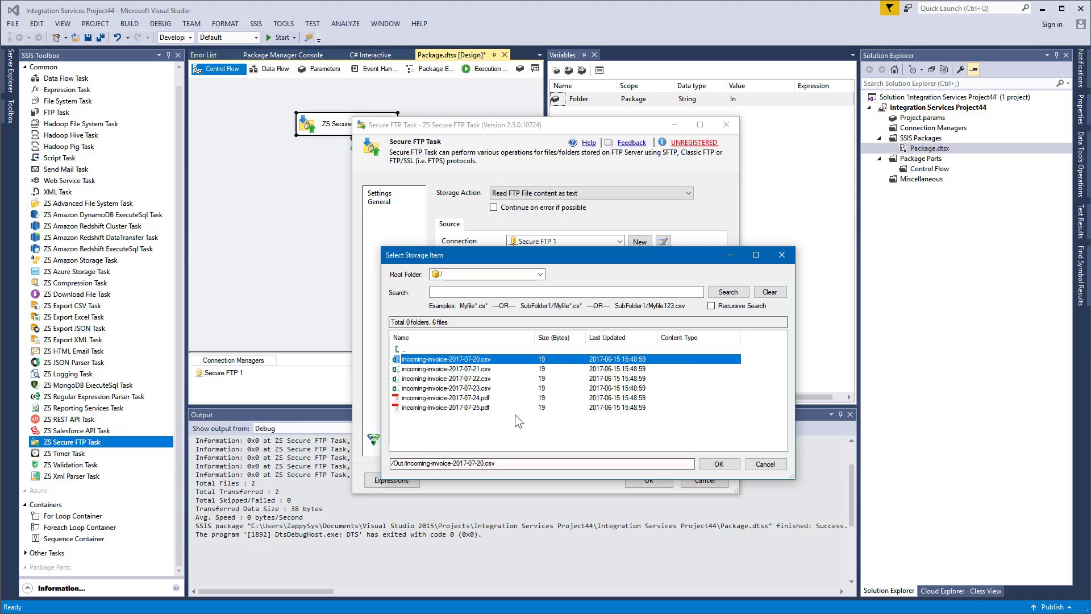
pyautogui.click(717, 464)
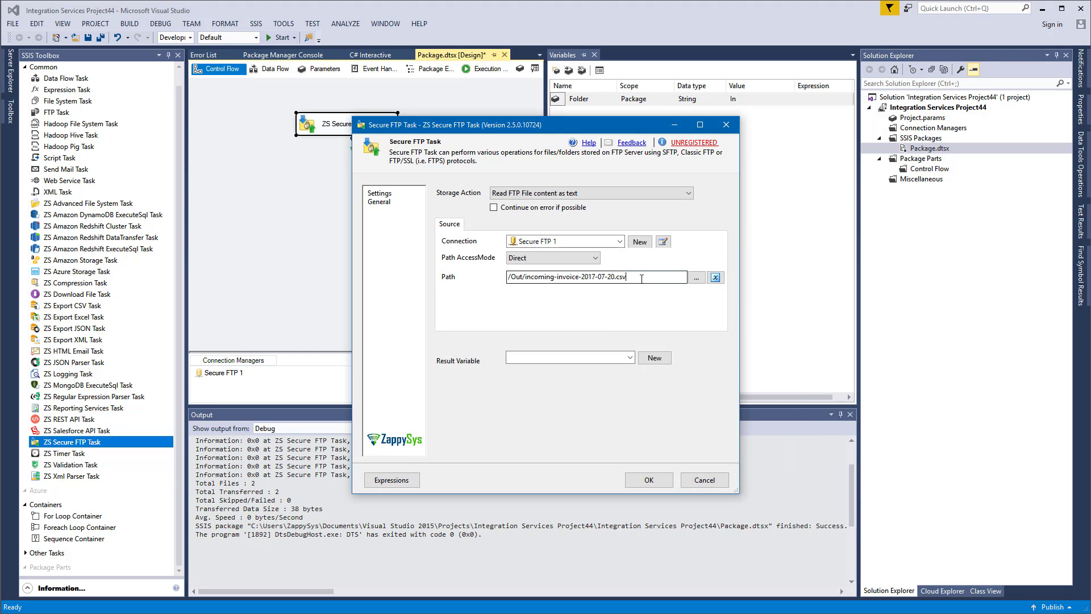
# Create a new Result Variable named Data and save the Secure FTP Task settings.
pyautogui.click(579, 358)
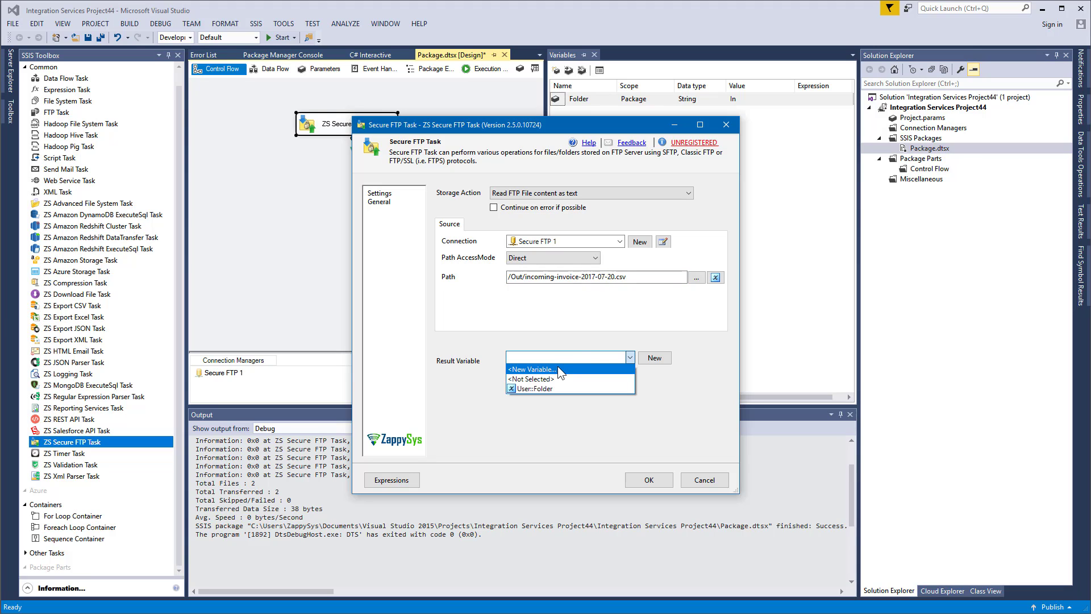
pyautogui.click(558, 358)
pyautogui.click(566, 369)
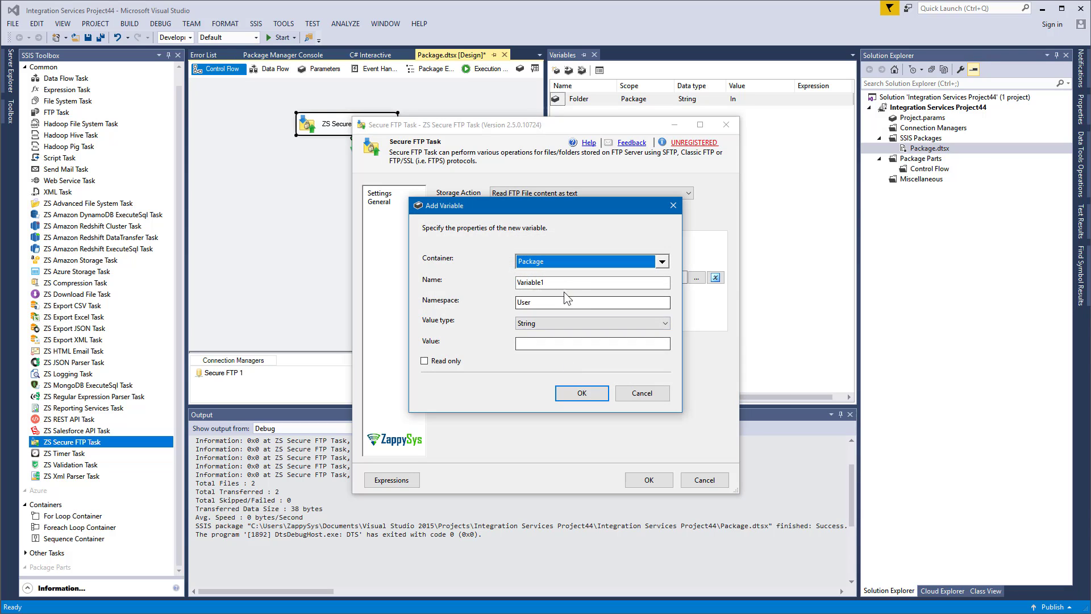
pyautogui.write('Data')
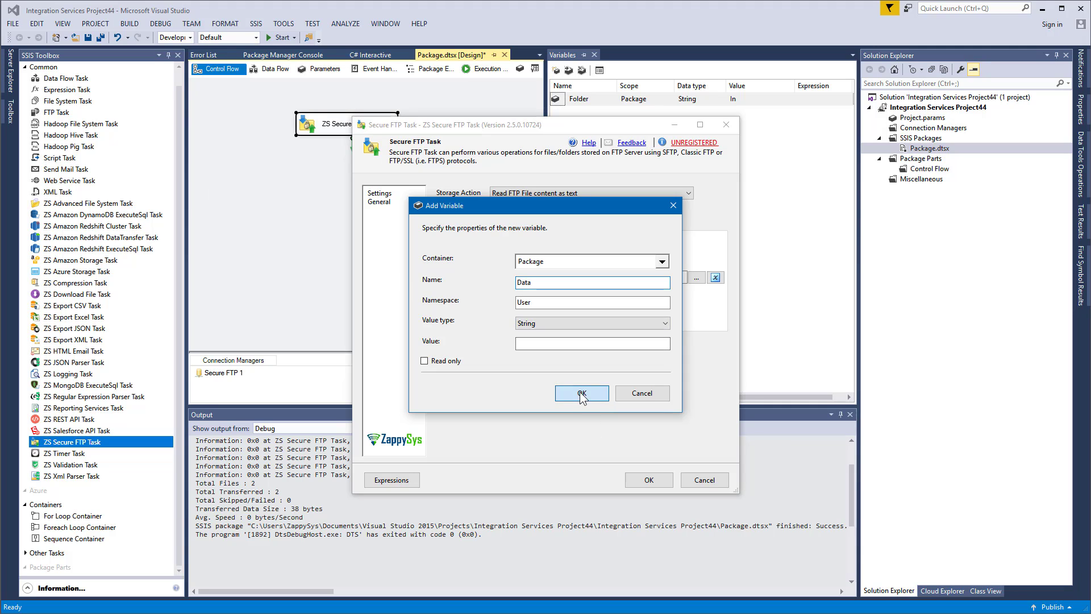
pyautogui.click(581, 394)
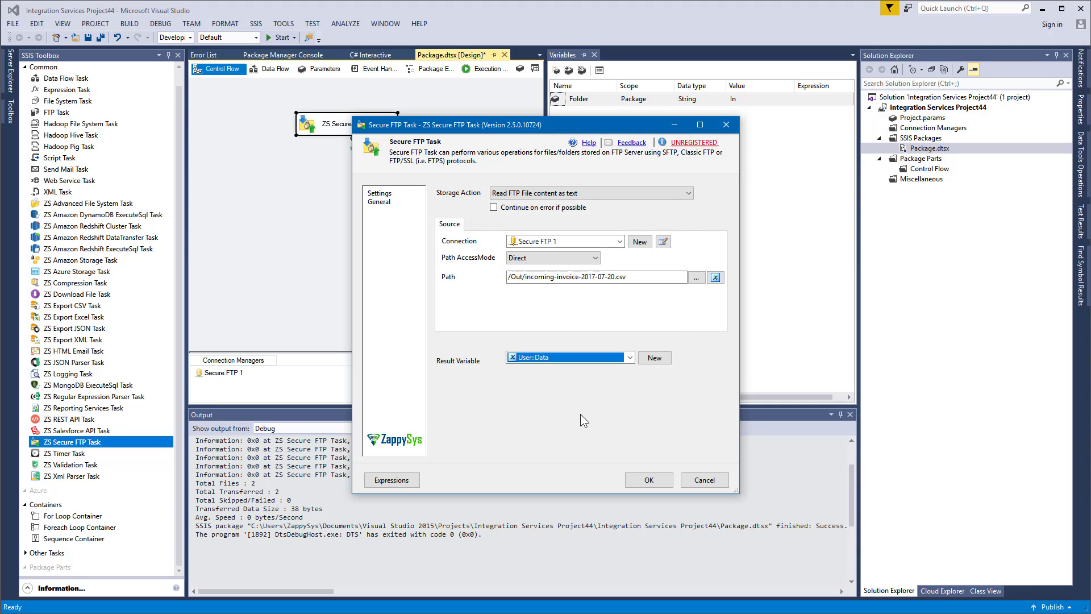
pyautogui.click(652, 480)
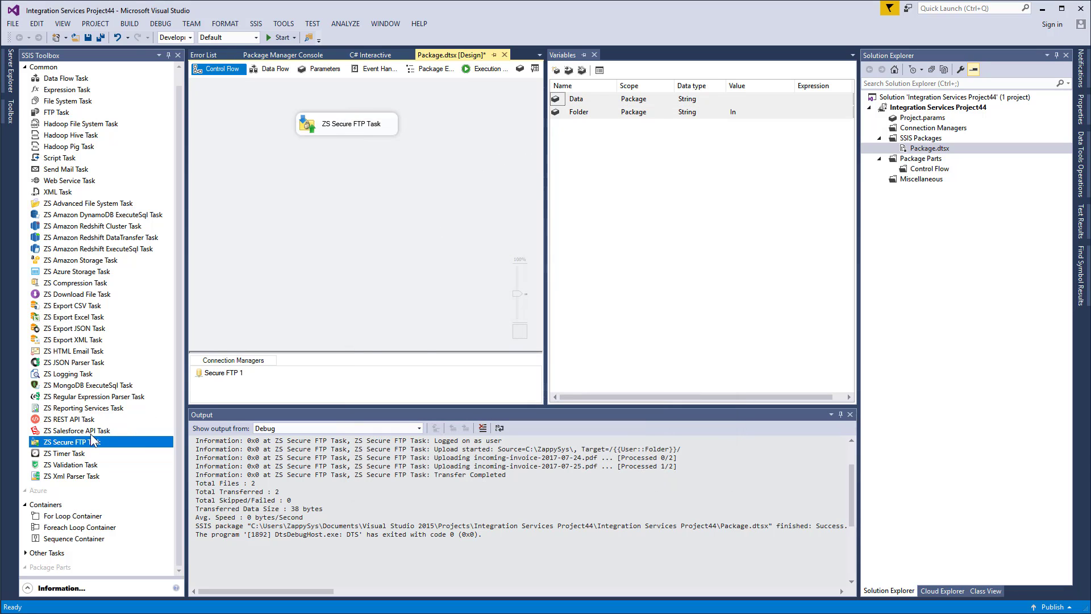
# Add a ZS Logging Task and connect it after the Secure FTP Task.
pyautogui.moveTo(101, 352)
pyautogui.moveTo(69, 374); pyautogui.dragTo(316, 179)
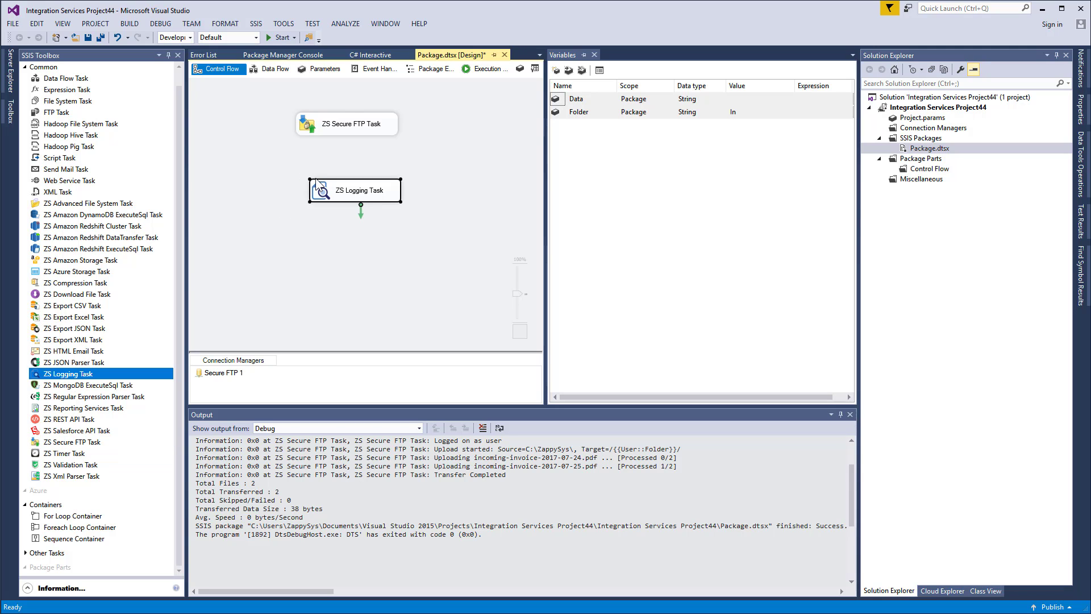
pyautogui.moveTo(351, 124); pyautogui.dragTo(356, 191)
pyautogui.click(356, 191)
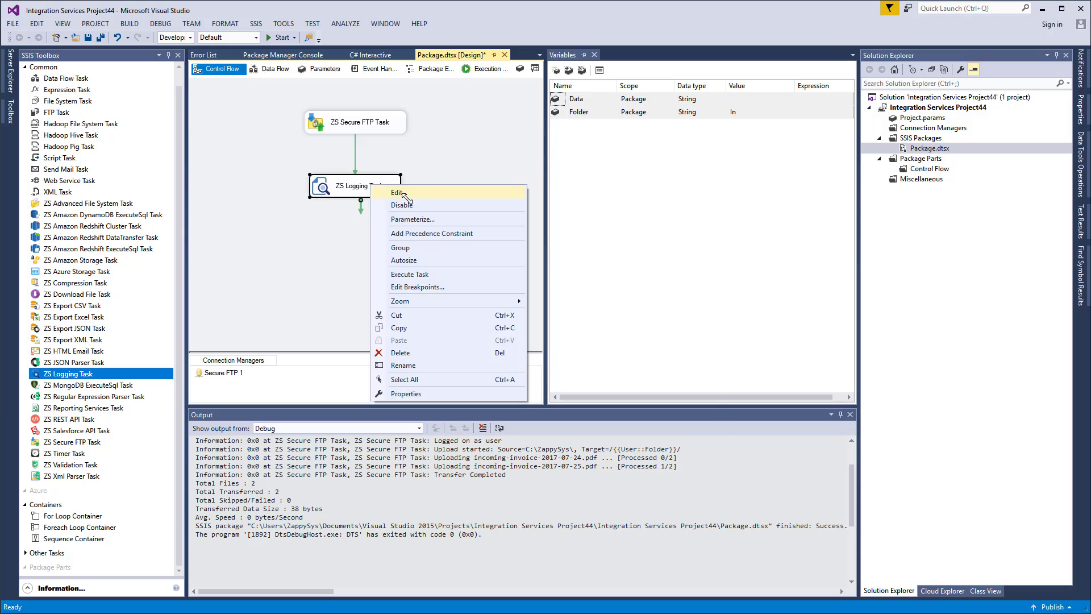
pyautogui.doubleClick(407, 198)
# Replace the logging message with {{User::Data}} and confirm the Logging Task settings.
pyautogui.click(515, 372)
pyautogui.hotkey('ctrl', 'a')
pyautogui.press('Delete')
pyautogui.click(522, 352)
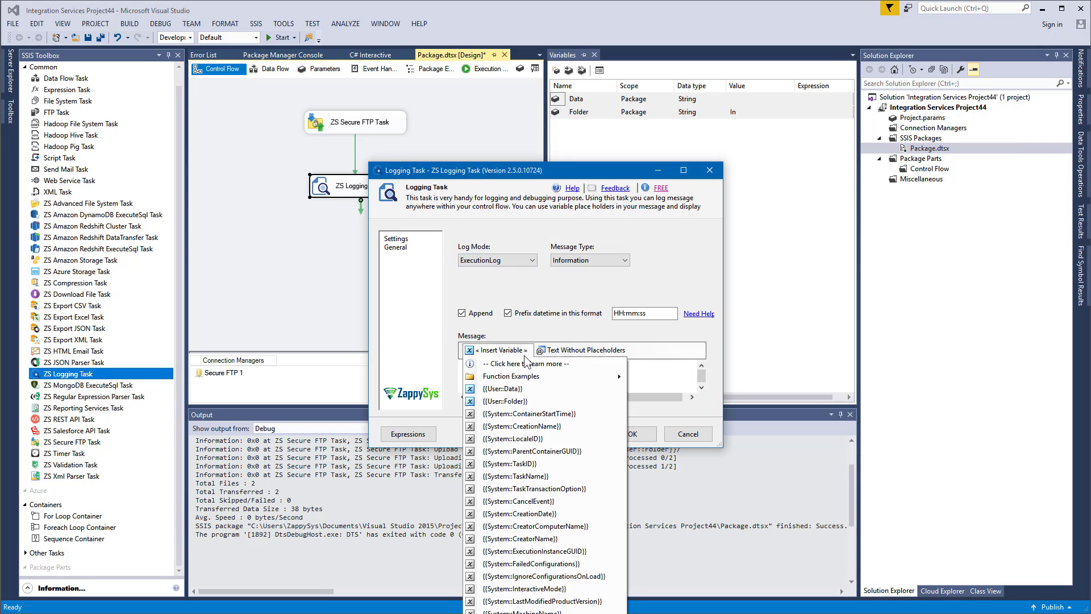
pyautogui.click(539, 388)
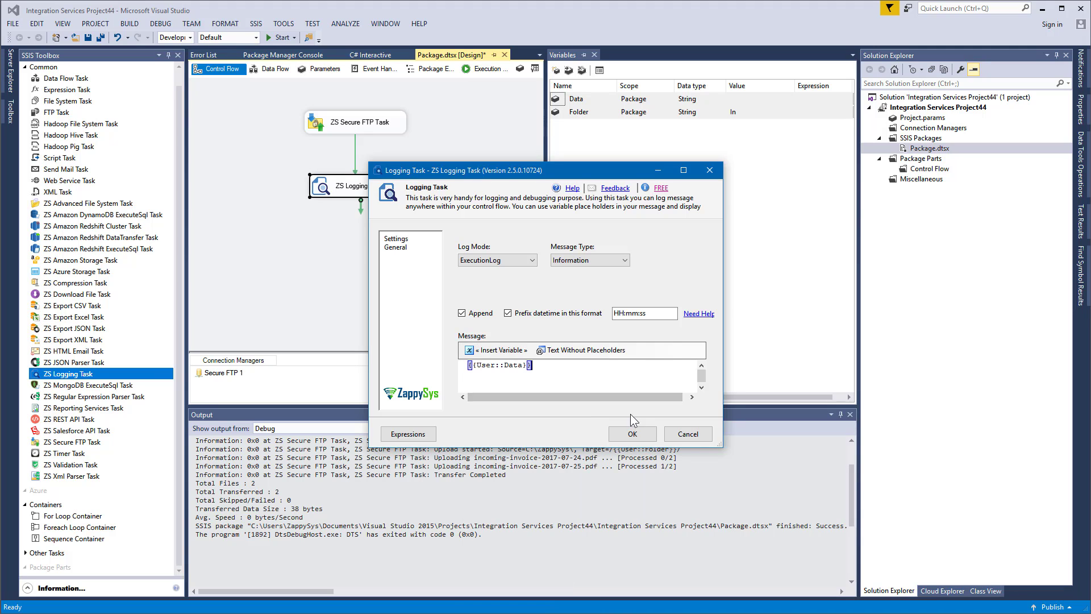
pyautogui.click(630, 435)
pyautogui.click(372, 131)
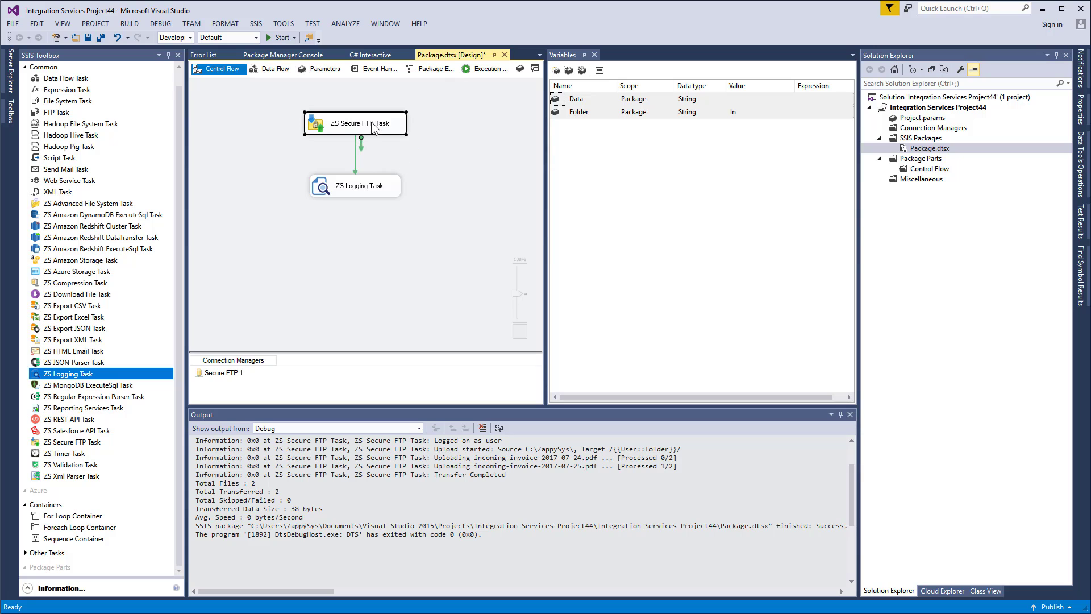
pyautogui.click(429, 184)
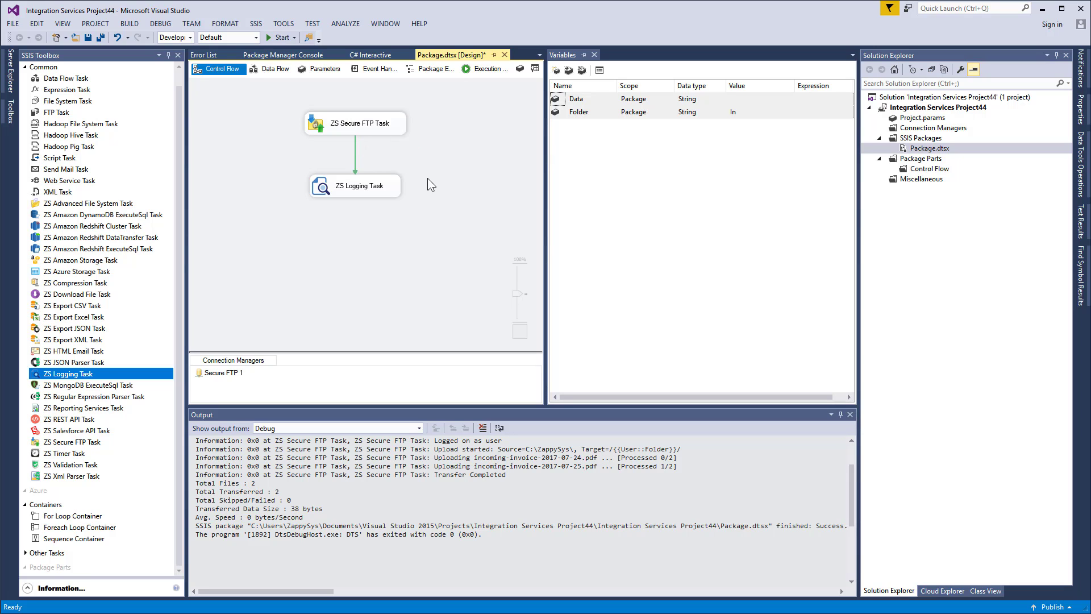
# Save the package and start a debug run.
pyautogui.click(89, 37)
pyautogui.click(277, 37)
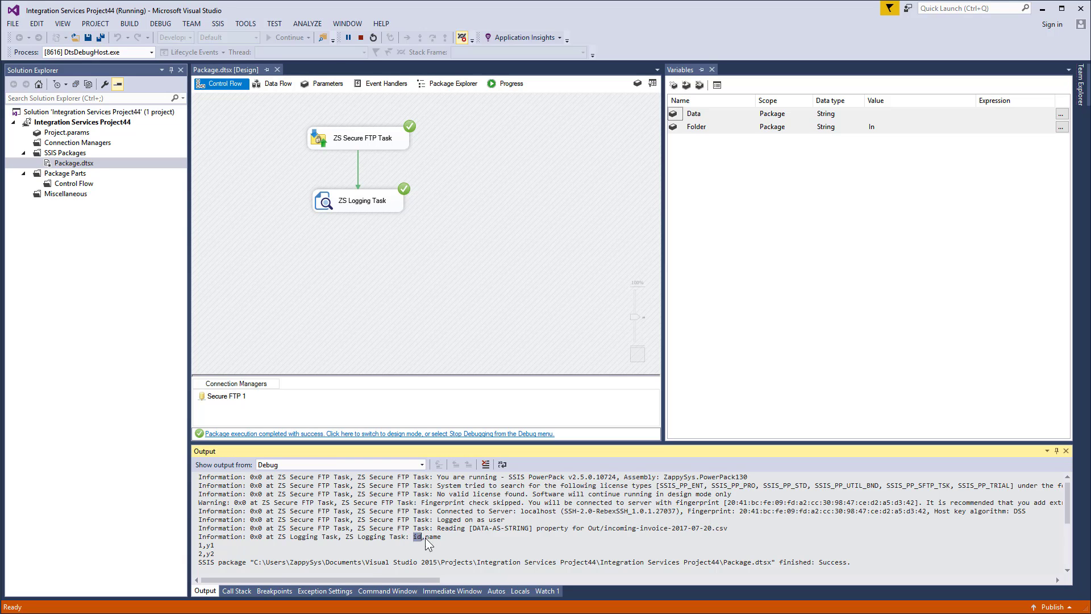
# Review the logged CSV content id,name / 1,y1 / 2,y2 and the remote file path in Output.
pyautogui.moveTo(413, 538)
pyautogui.mouseDown()
pyautogui.moveTo(450, 550)
pyautogui.moveTo(459, 579)
pyautogui.mouseUp()
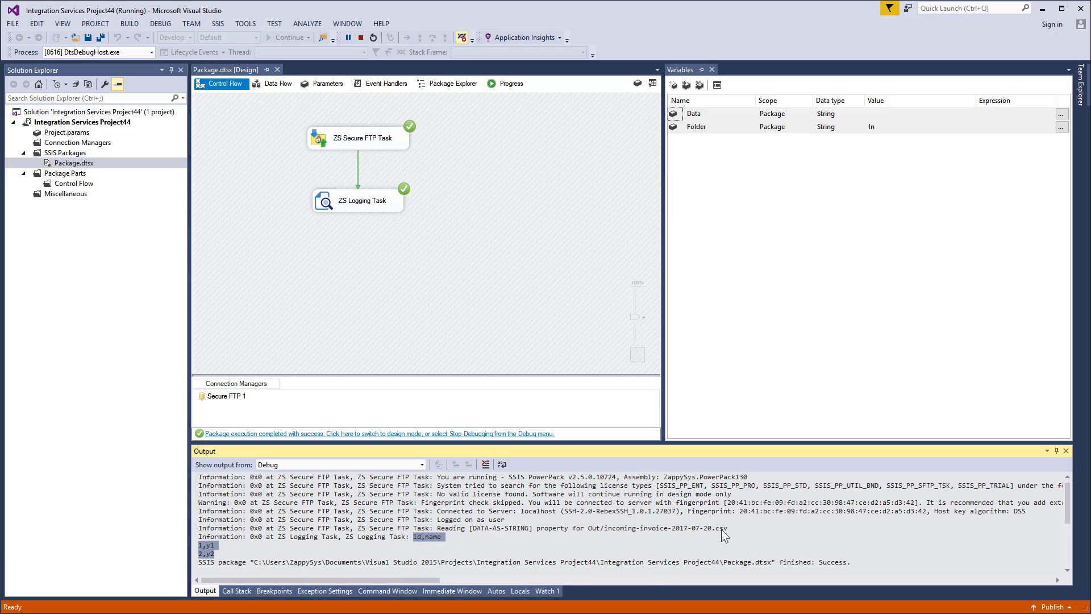
pyautogui.moveTo(722, 529); pyautogui.dragTo(583, 527)
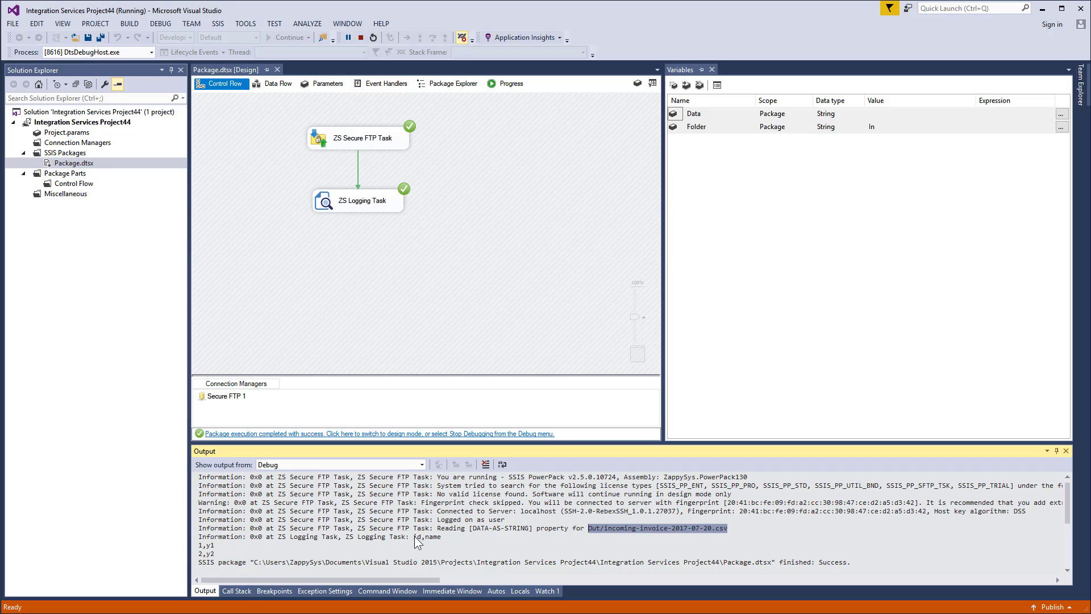
pyautogui.moveTo(412, 536); pyautogui.dragTo(432, 554)
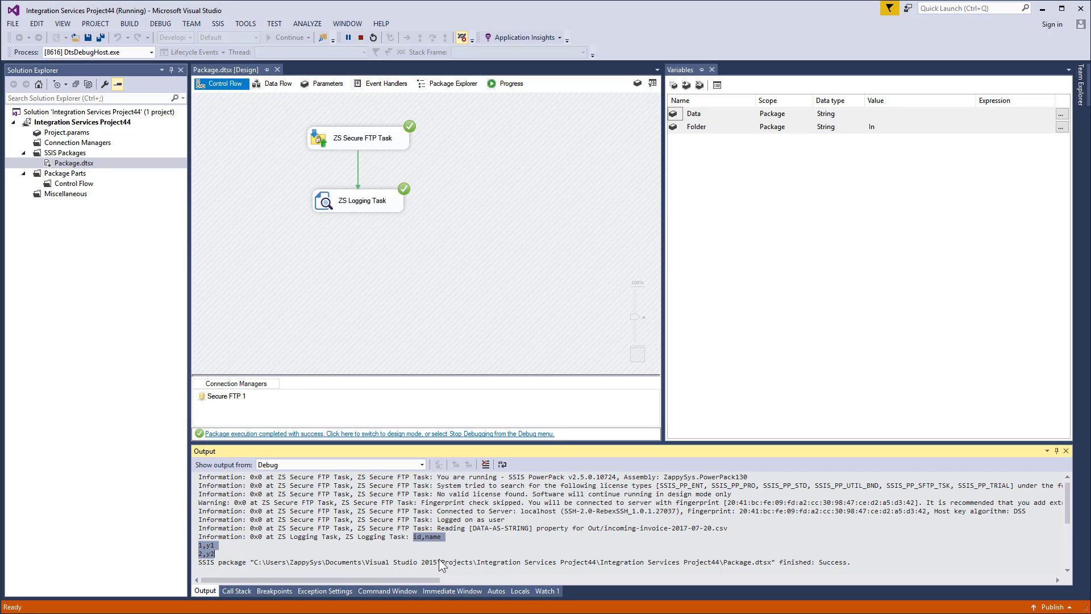